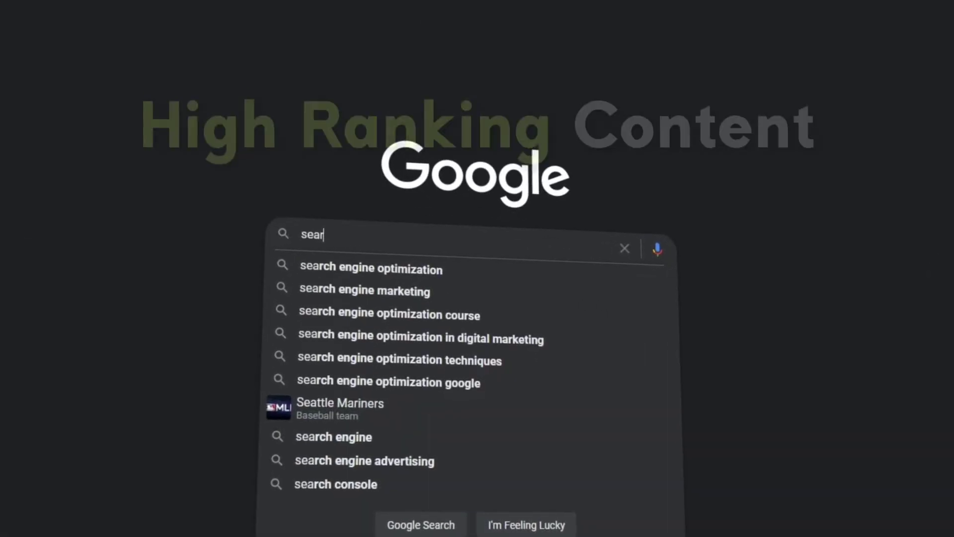
# Complete the Google query 'search engine optimization' so its suggestion list updates
pyautogui.write('gine opti')
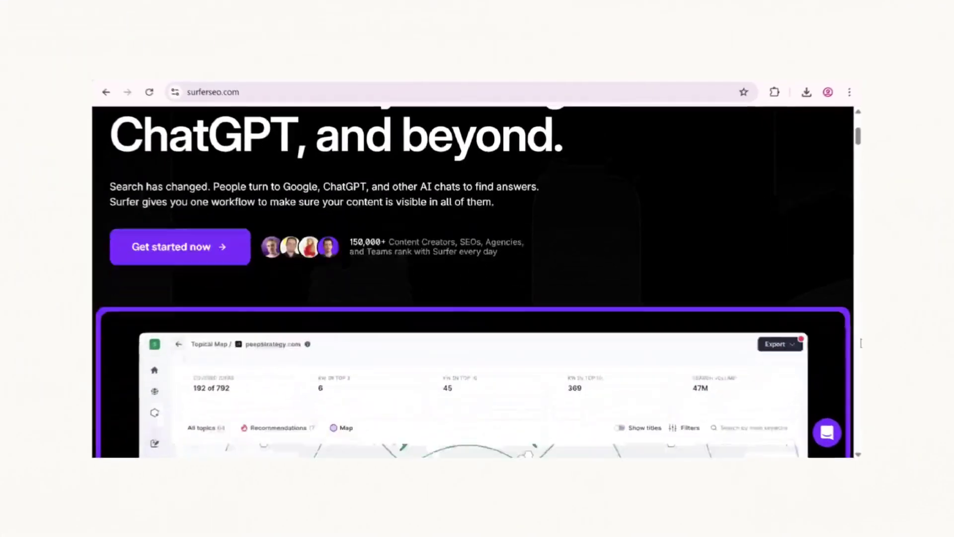
pyautogui.scroll(-10, 874, 347)
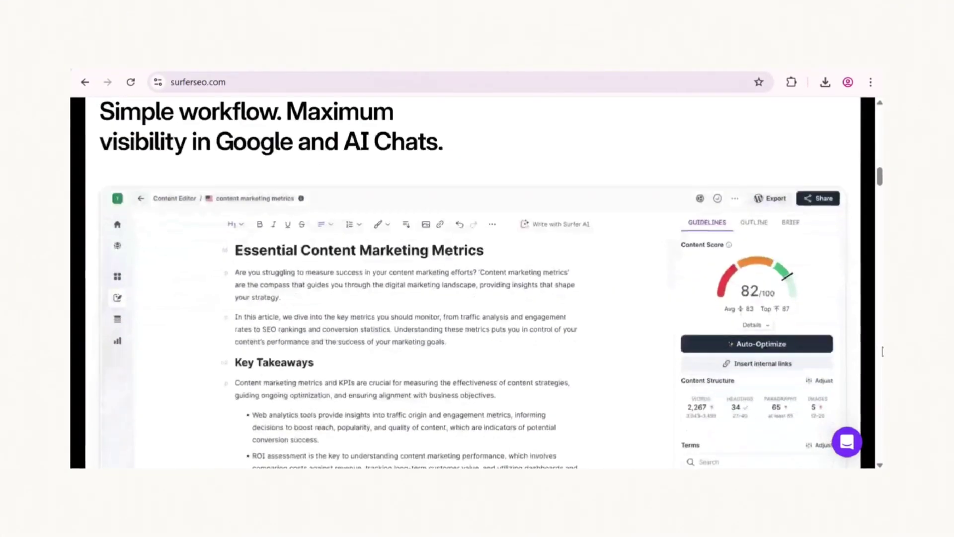
pyautogui.scroll(-15, 883, 351)
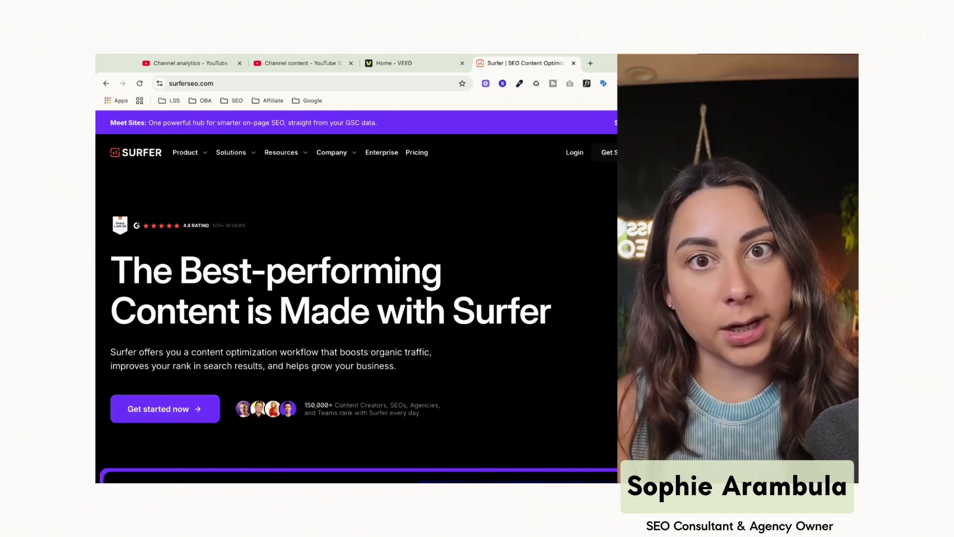
pyautogui.scroll(-2, 333, 205)
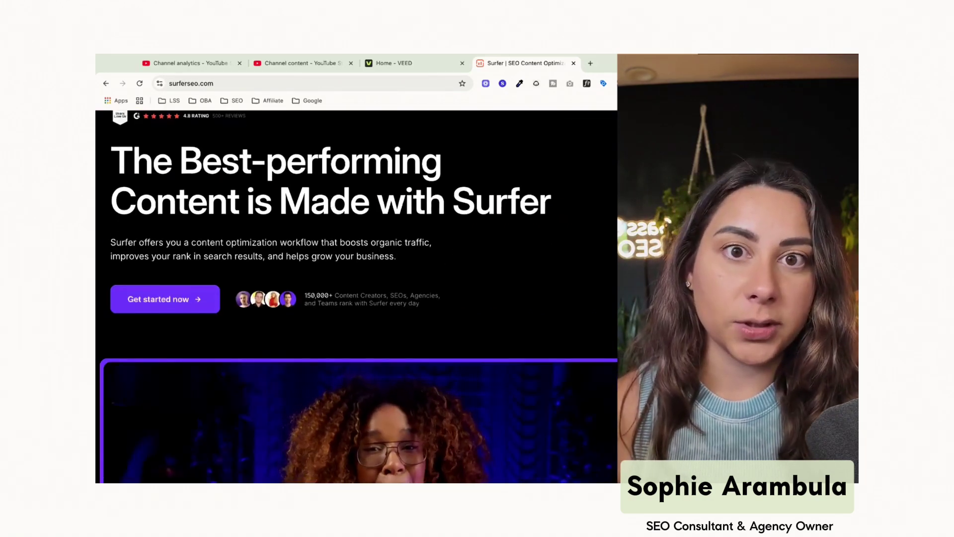
pyautogui.scroll(2, 337, 168)
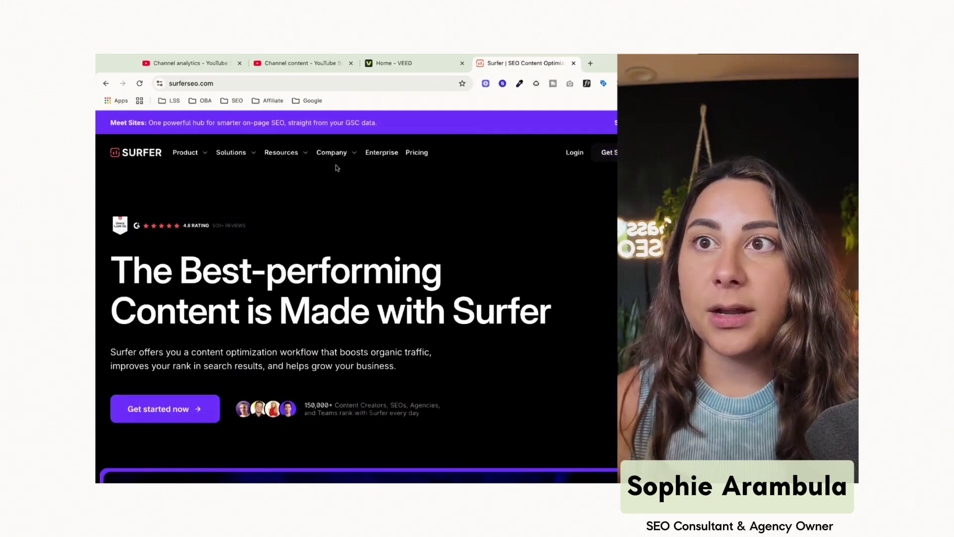
# Review the pricing plans: Essential $99/month, Scale $219/month, and custom Enterprise
pyautogui.click(409, 155)
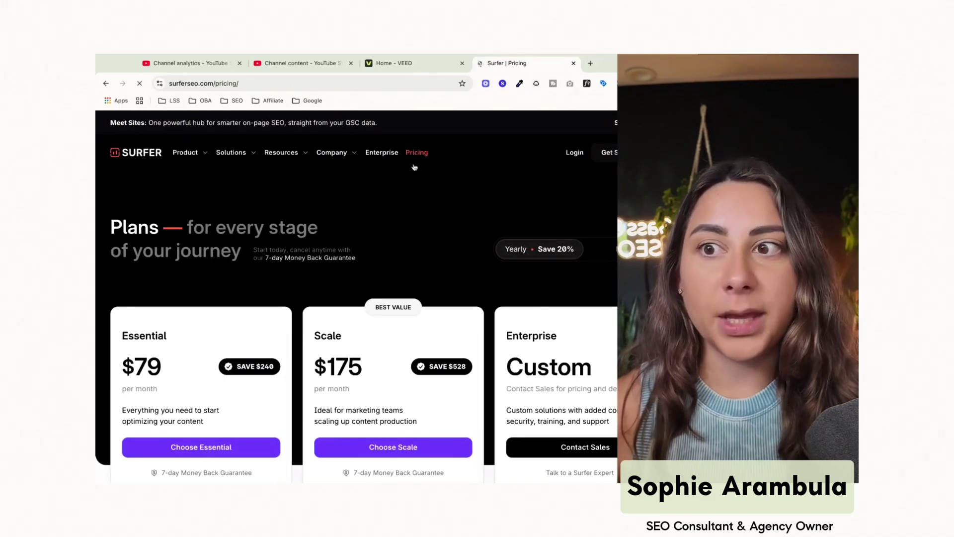
pyautogui.scroll(-2, 404, 203)
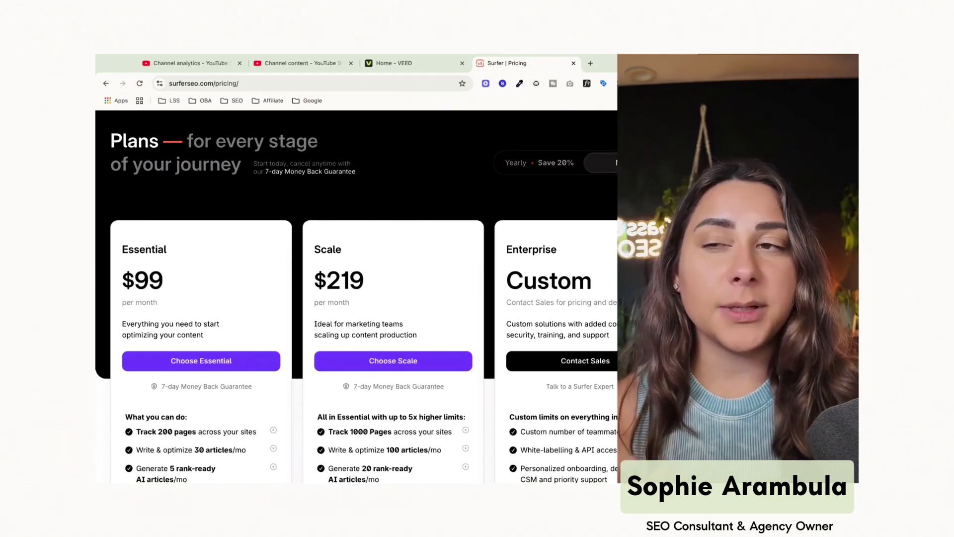
pyautogui.scroll(-2, 210, 264)
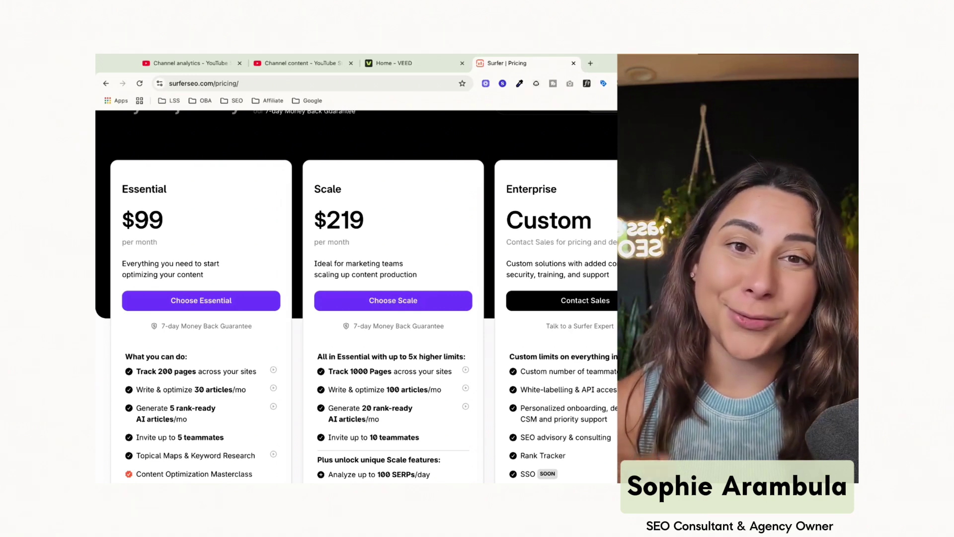
pyautogui.scroll(-3, 356, 298)
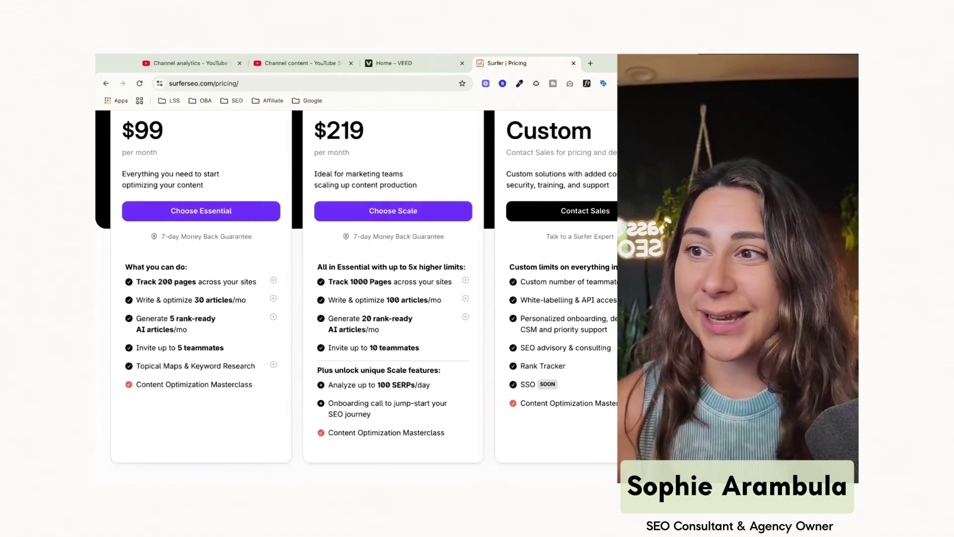
pyautogui.moveTo(201, 279)
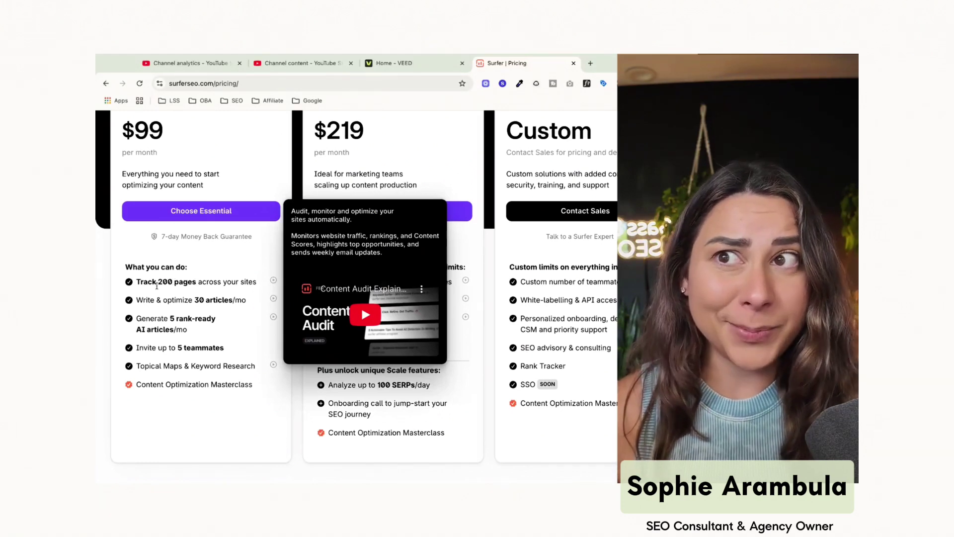
pyautogui.scroll(8, 347, 248)
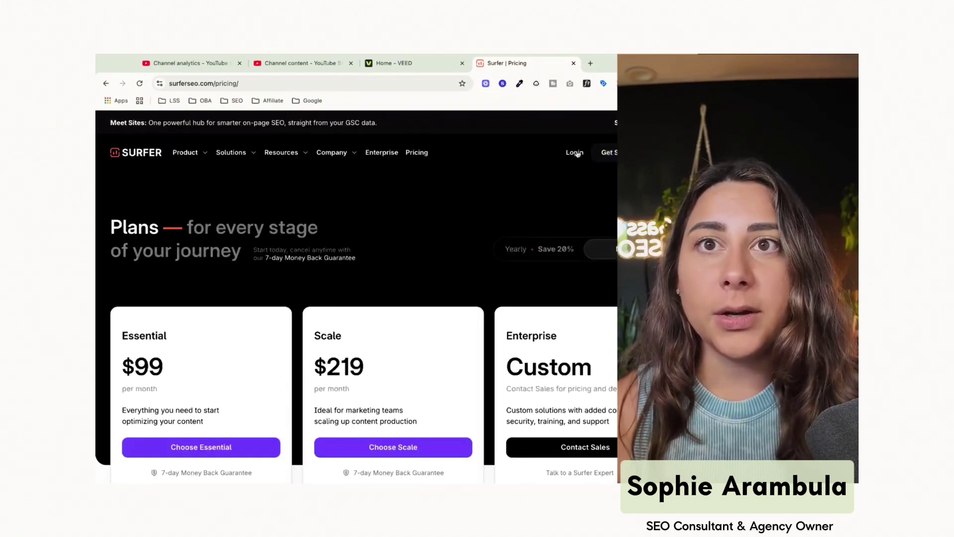
# Log in with Google and browse the dashboard's recent Topical Map and Content Editor work
pyautogui.click(575, 152)
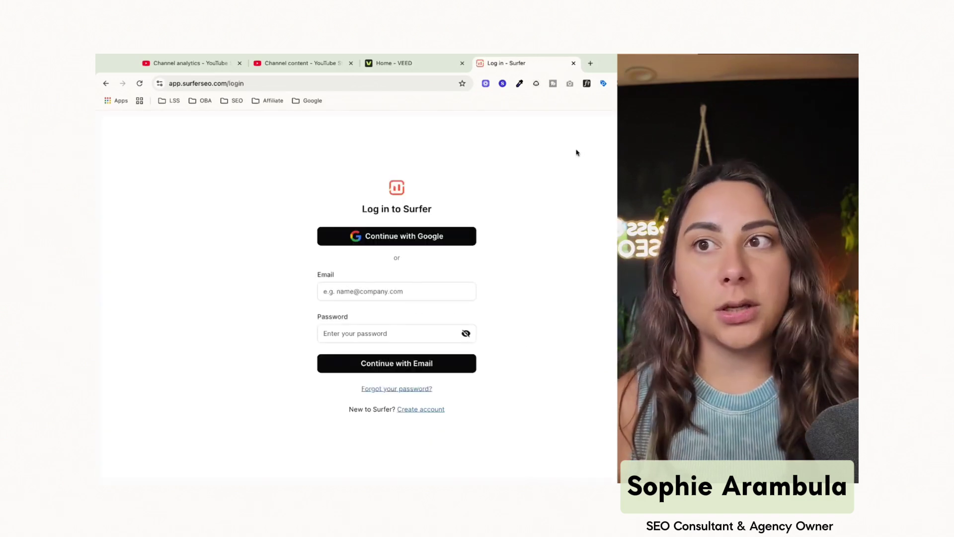
pyautogui.click(449, 237)
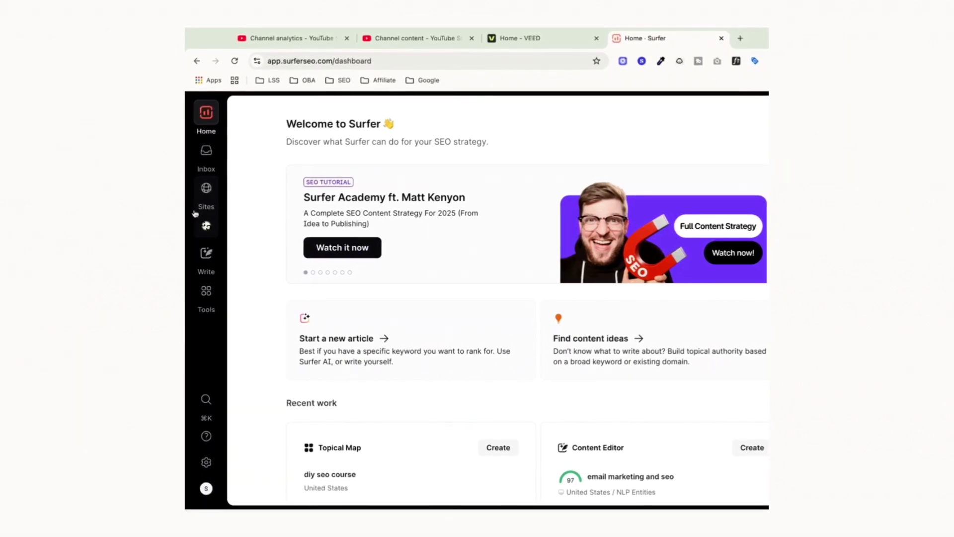
pyautogui.scroll(-5, 258, 333)
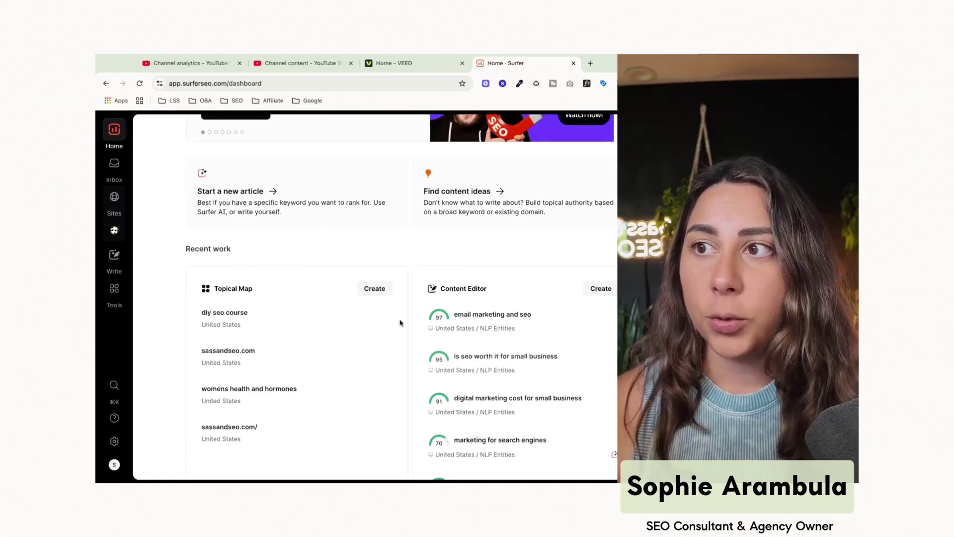
pyautogui.scroll(3, 314, 321)
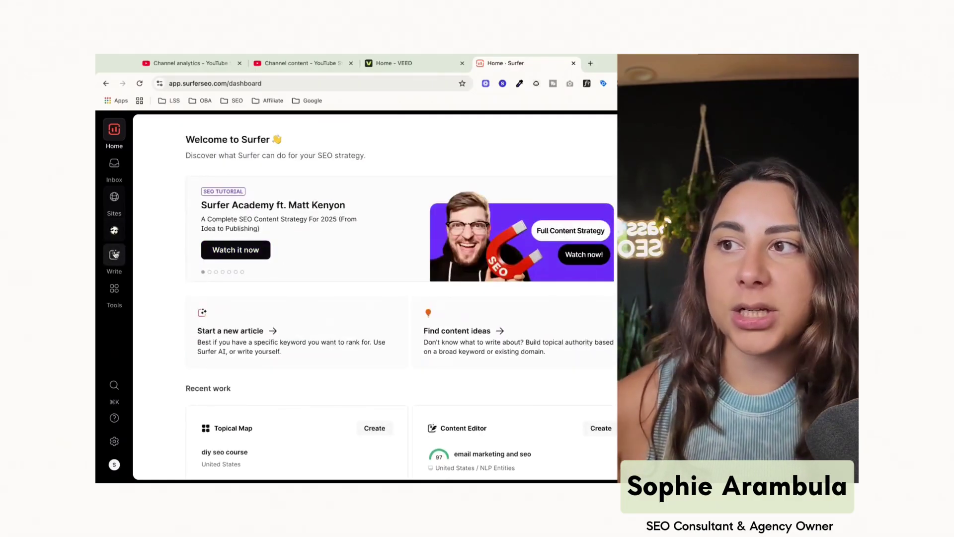
# Browse the Write drafts list, with content scores such as 93, 96 and 70
pyautogui.click(115, 254)
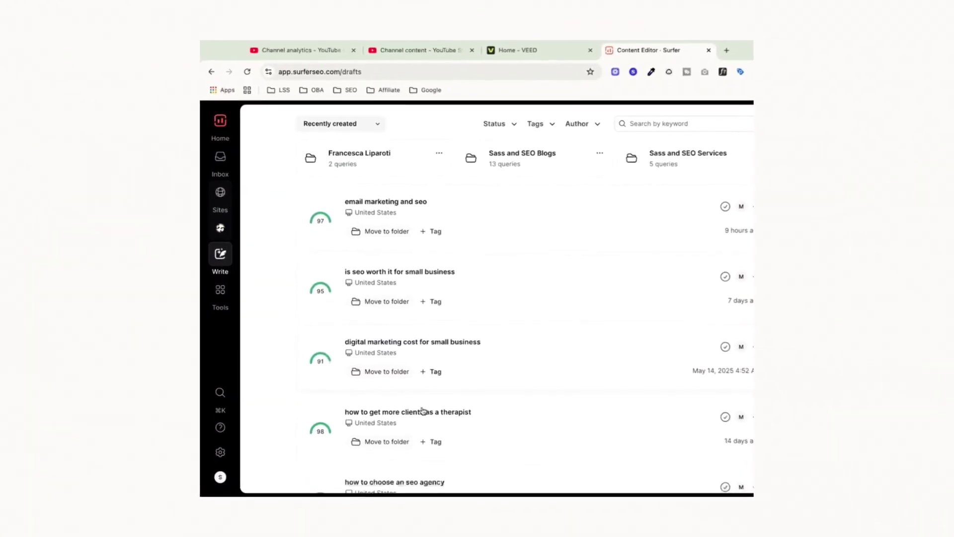
pyautogui.scroll(-15, 422, 411)
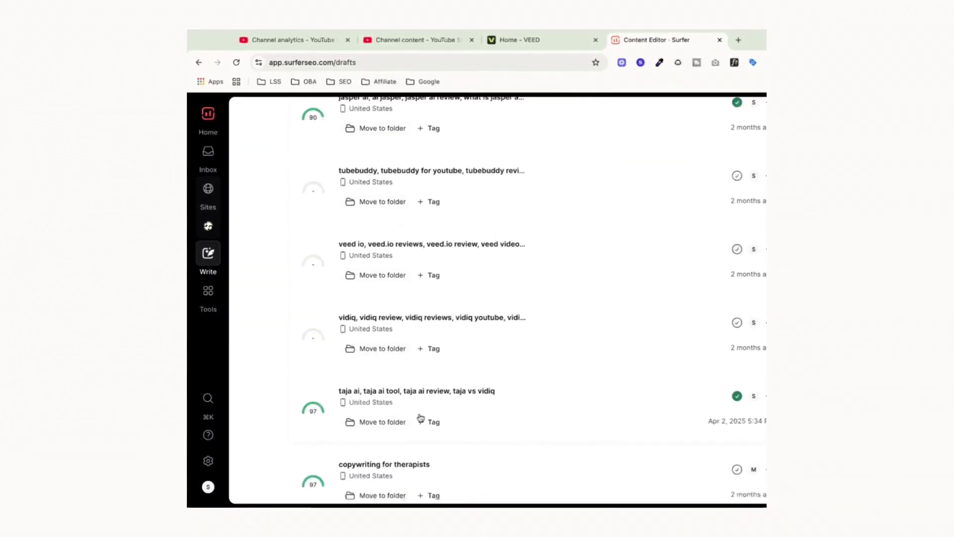
pyautogui.scroll(6, 437, 413)
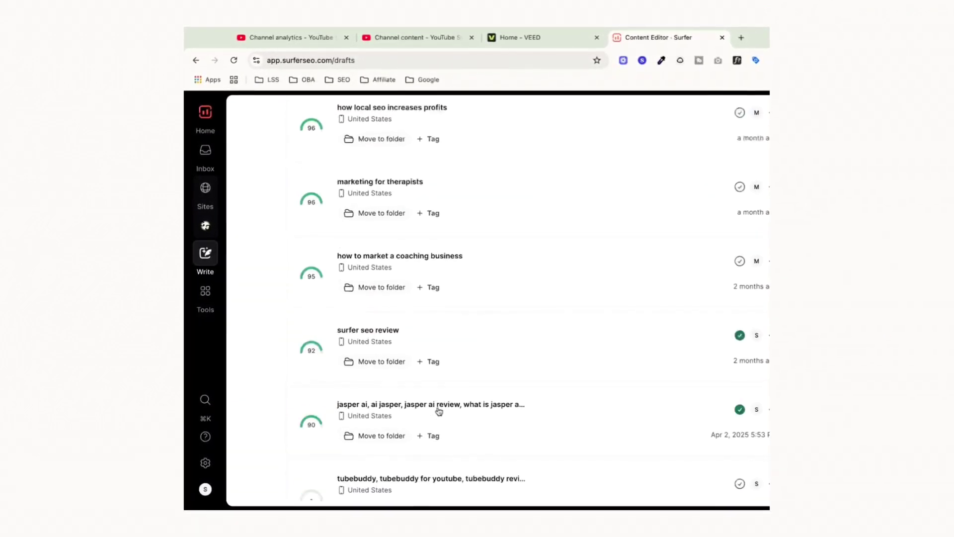
pyautogui.scroll(2, 438, 411)
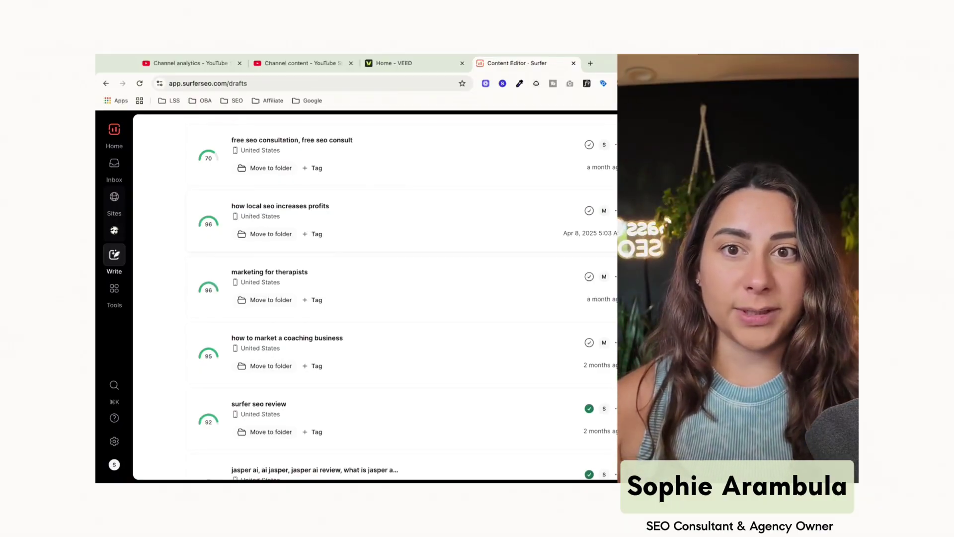
pyautogui.scroll(3, 219, 243)
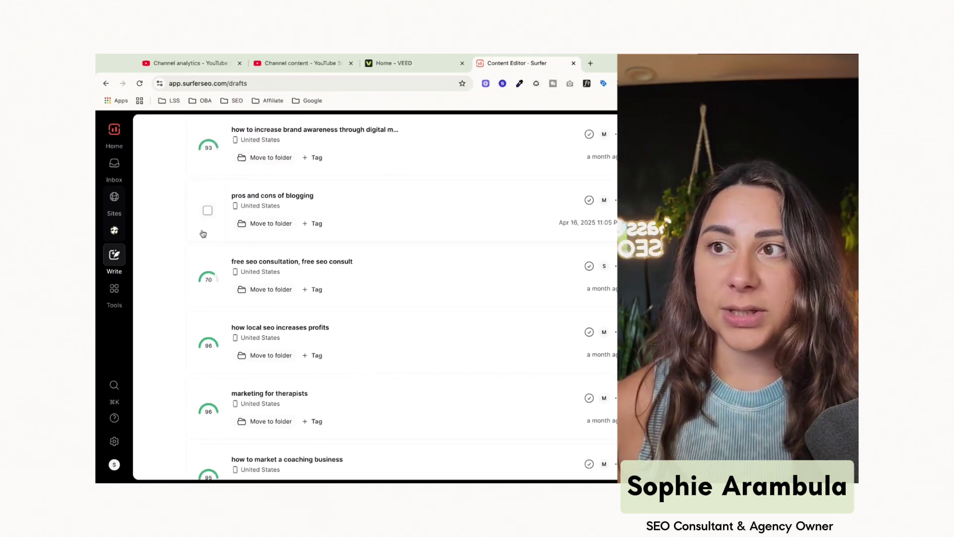
pyautogui.scroll(-8, 290, 324)
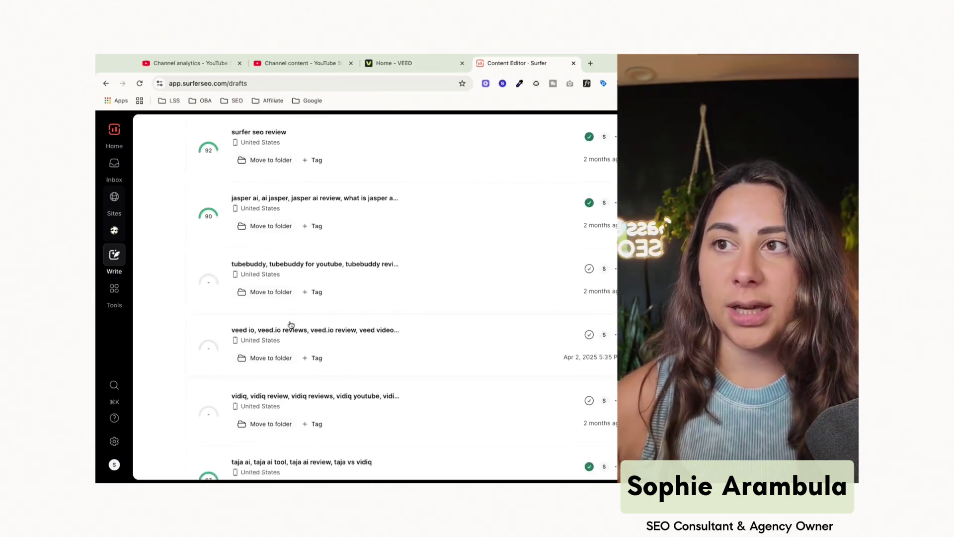
pyautogui.scroll(-4, 238, 298)
pyautogui.scroll(9, 276, 261)
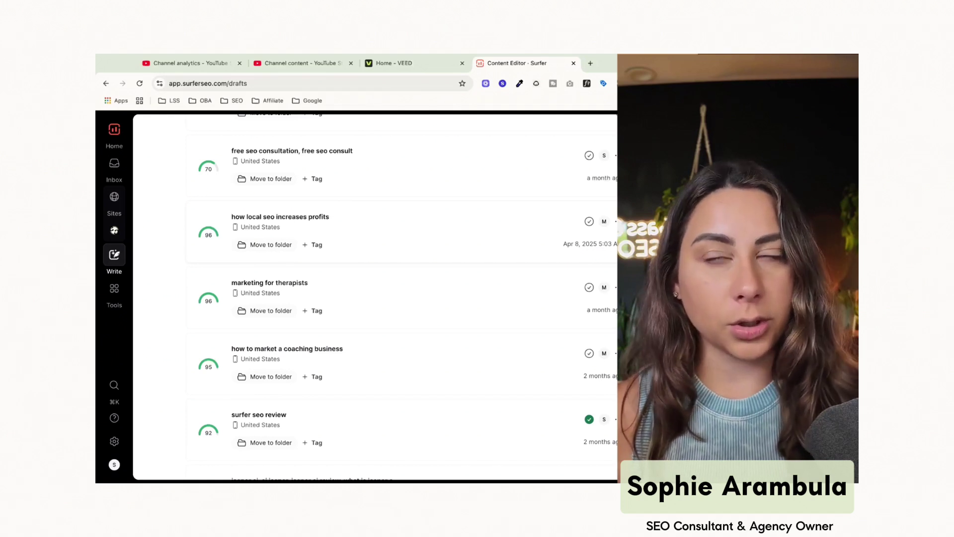
pyautogui.scroll(3, 318, 263)
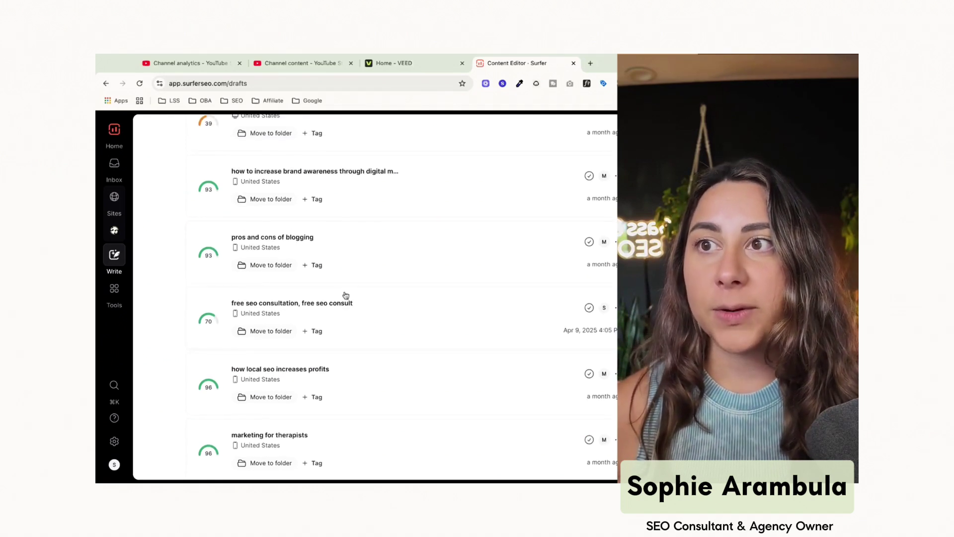
# Open the 'pros and cons of blogging' draft and review its 93/100 score and 3,456-word structure
pyautogui.click(379, 252)
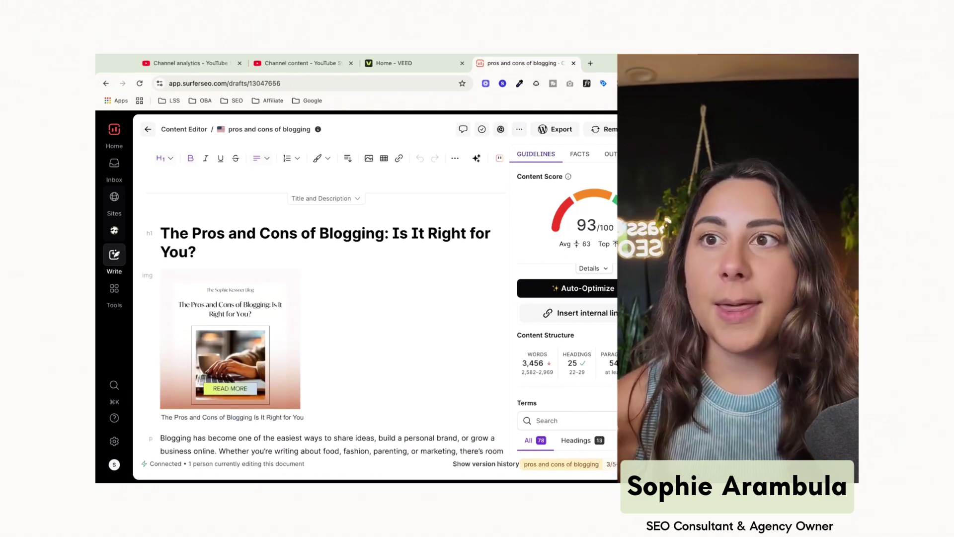
pyautogui.scroll(-5, 575, 338)
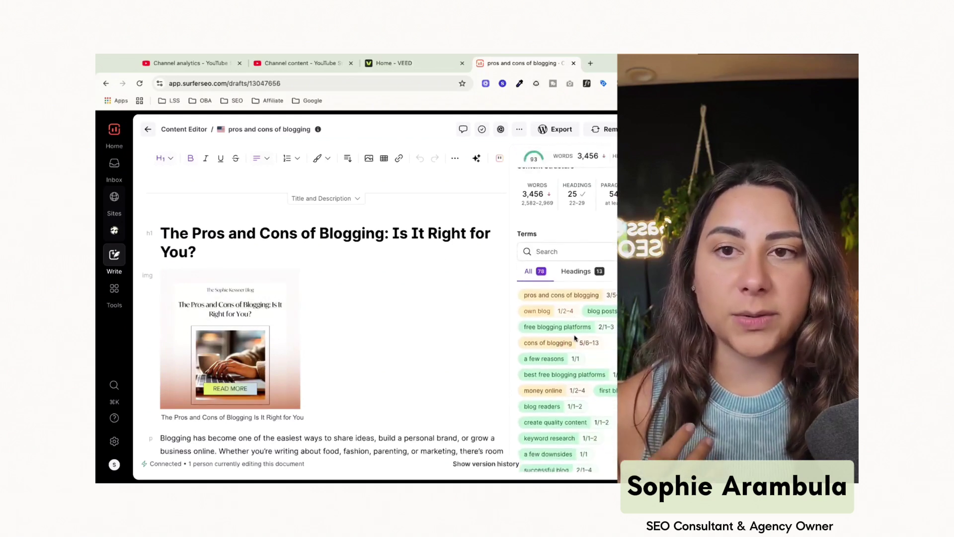
pyautogui.moveTo(561, 343)
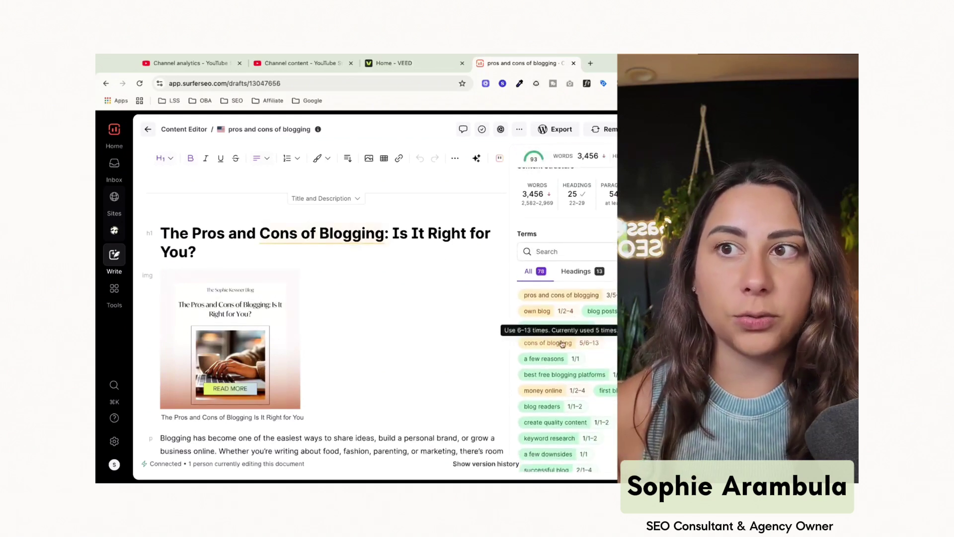
pyautogui.scroll(3, 584, 345)
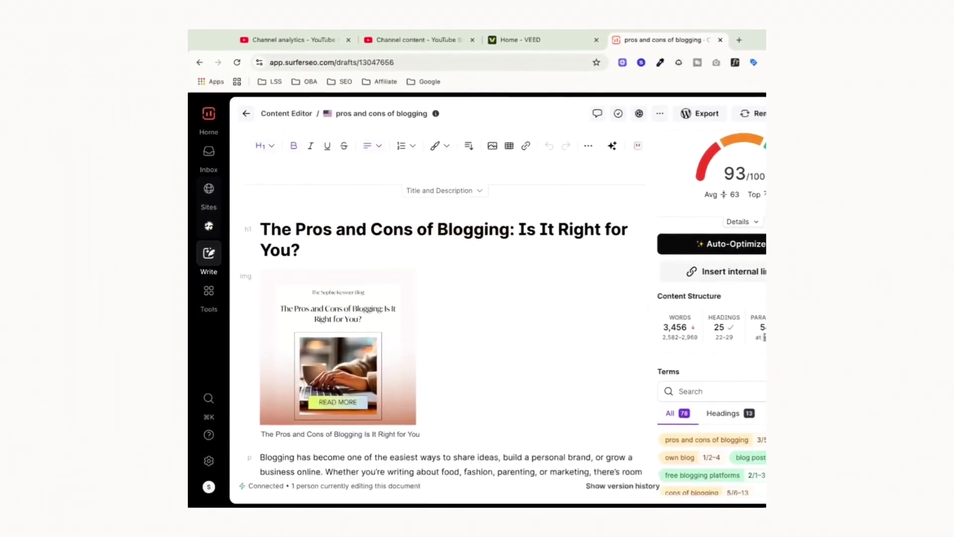
pyautogui.scroll(-6, 714, 348)
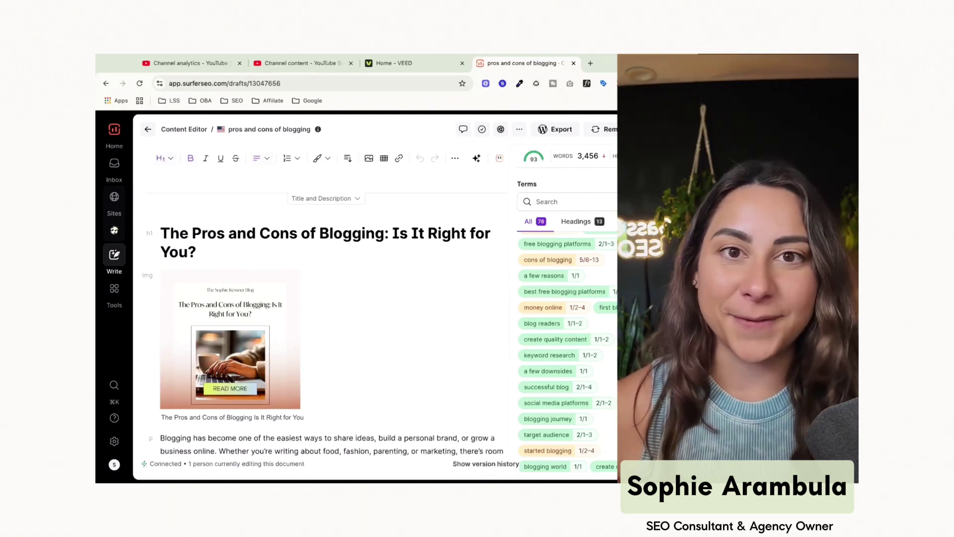
pyautogui.scroll(5, 567, 308)
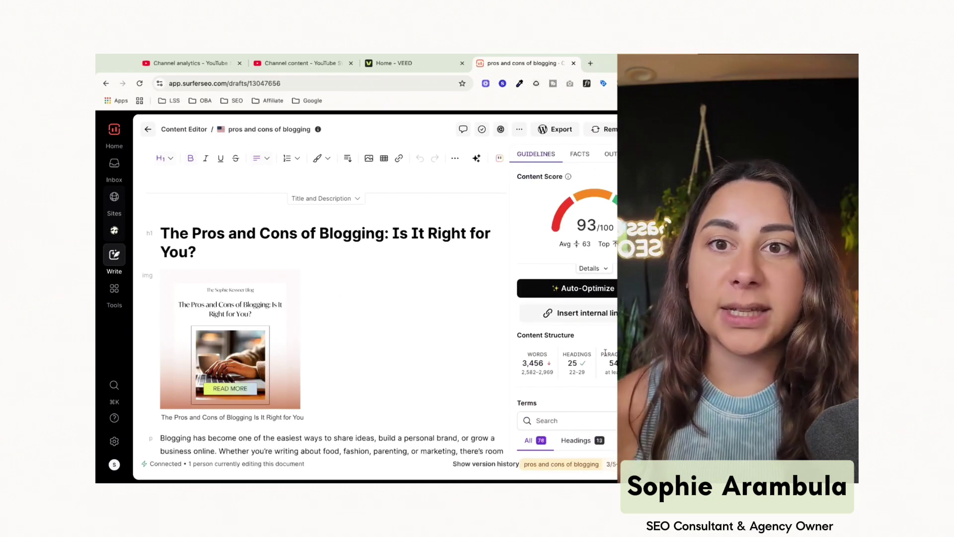
pyautogui.click(311, 300)
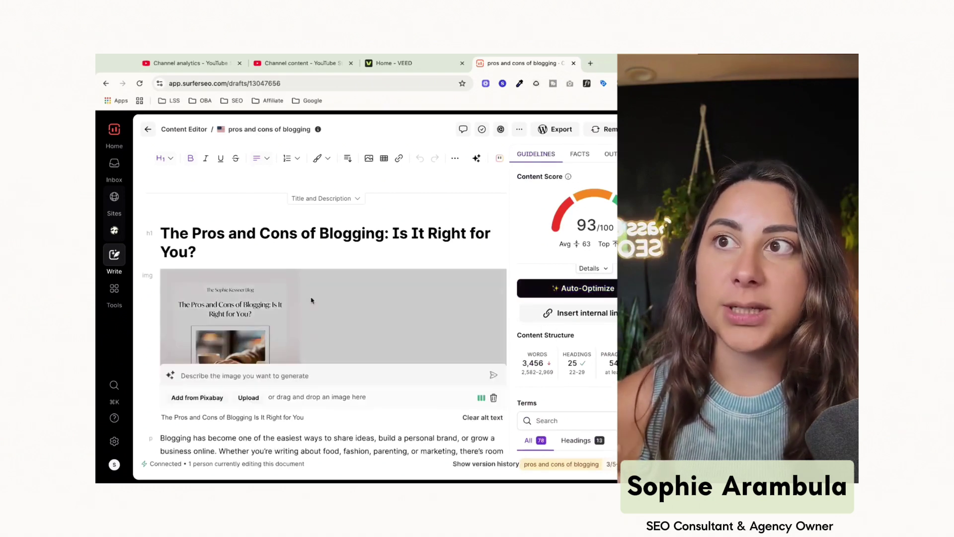
pyautogui.click(229, 131)
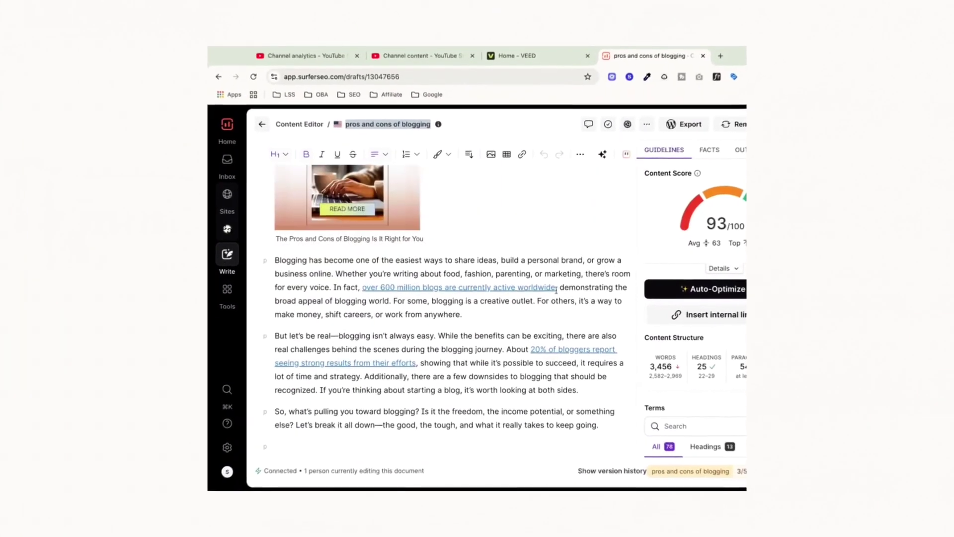
pyautogui.scroll(4, 449, 357)
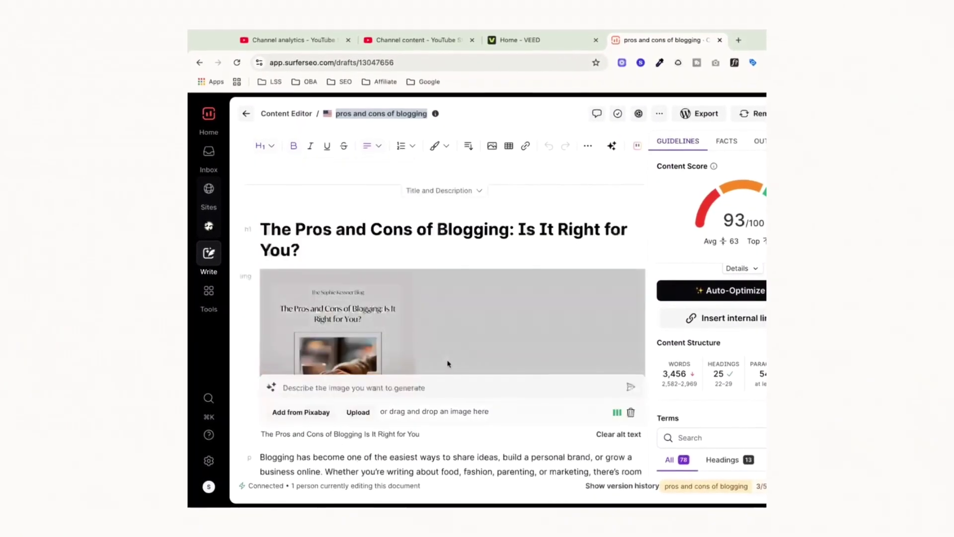
pyautogui.tripleClick(506, 233)
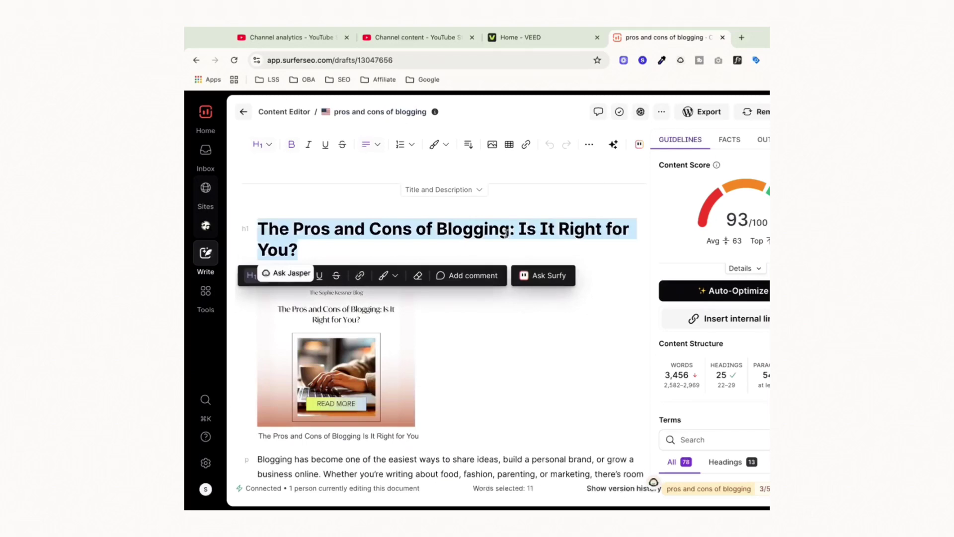
pyautogui.press('BackSpace')
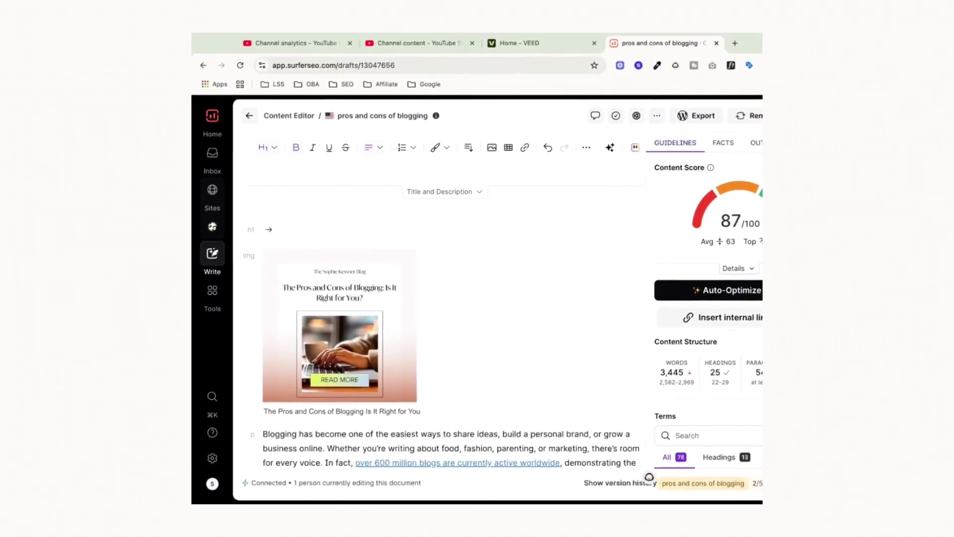
pyautogui.press('super+z')
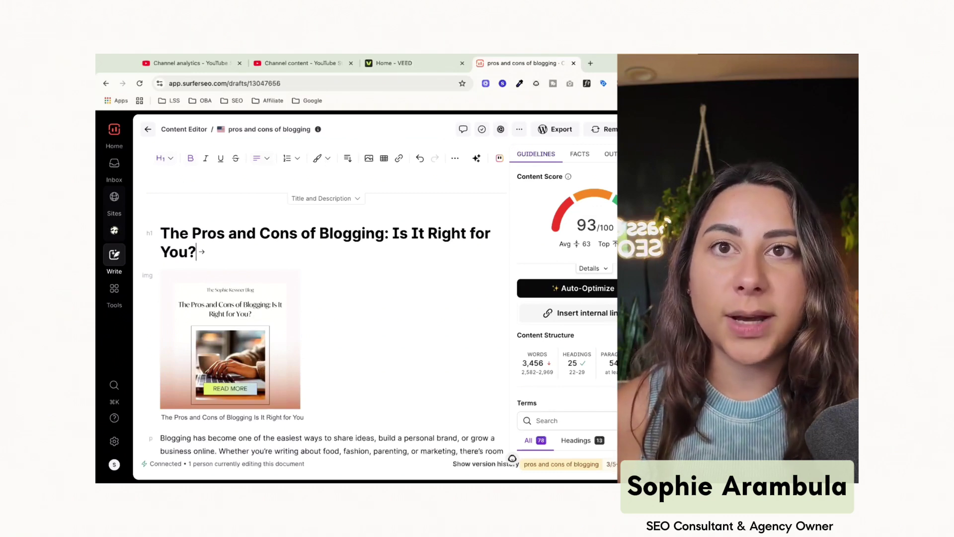
pyautogui.scroll(-2, 567, 318)
pyautogui.scroll(-10, 600, 281)
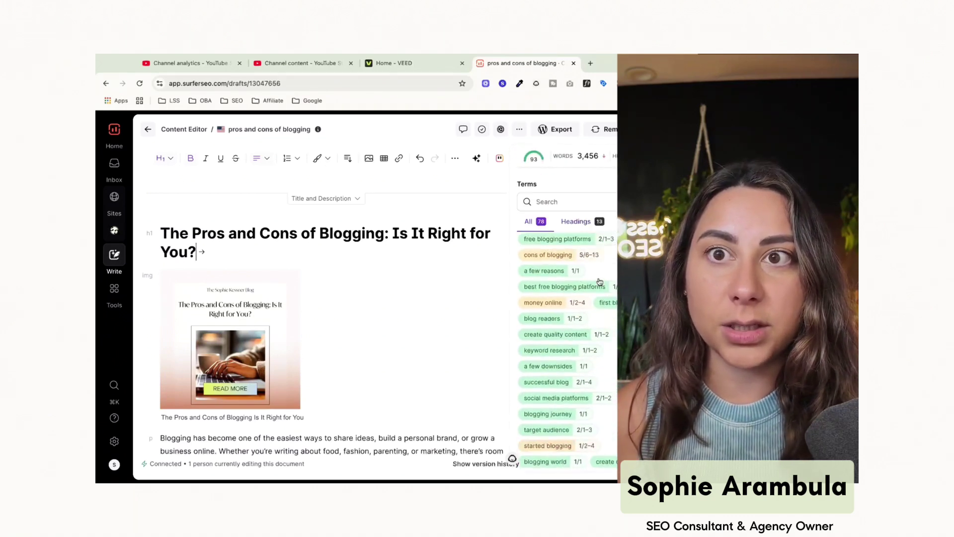
# Run the draft's SERP-based facts check in the FACTS panel, finding 10 facts
pyautogui.scroll(5, 600, 281)
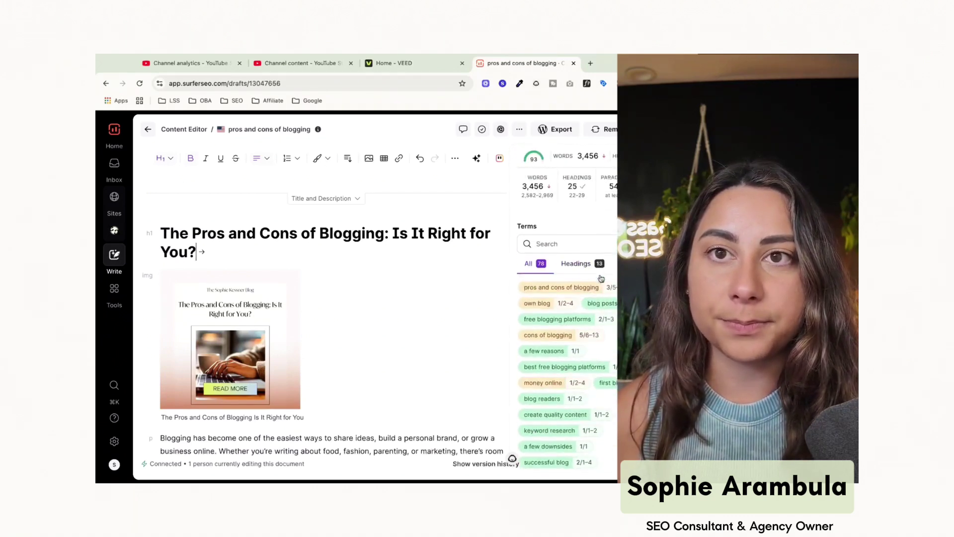
pyautogui.click(580, 153)
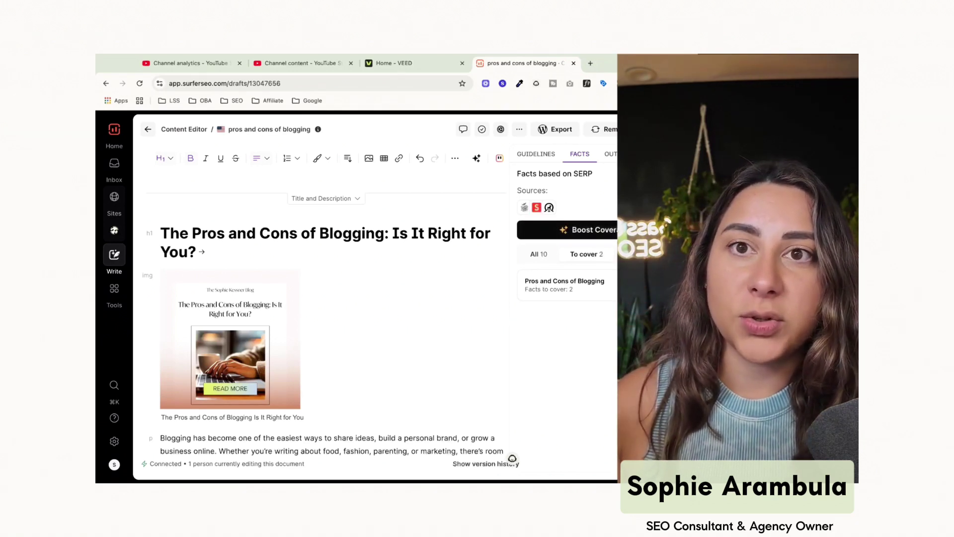
# Show all 10 facts, expand the Pros and Cons of Blogging card, then view OUTLINE suggestions
pyautogui.click(540, 255)
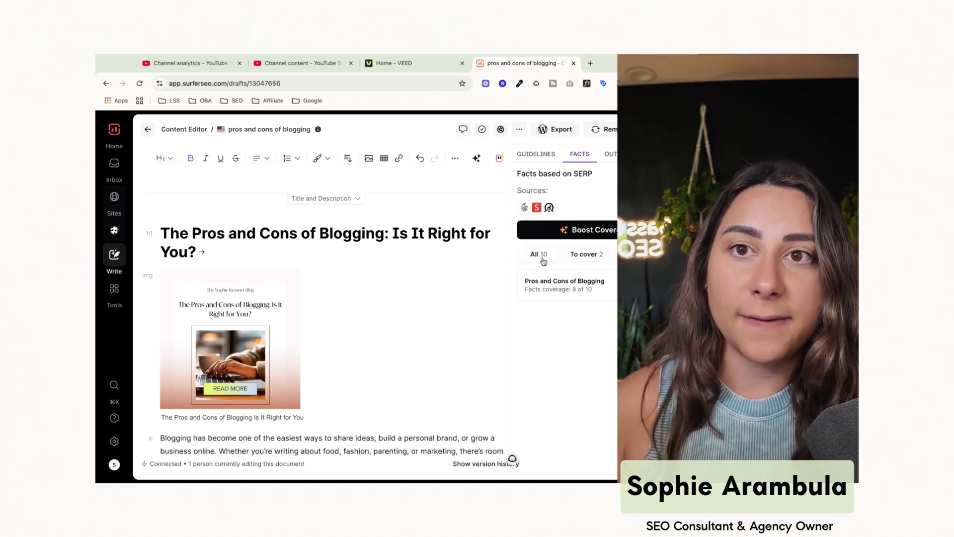
pyautogui.click(591, 287)
pyautogui.scroll(-5, 599, 315)
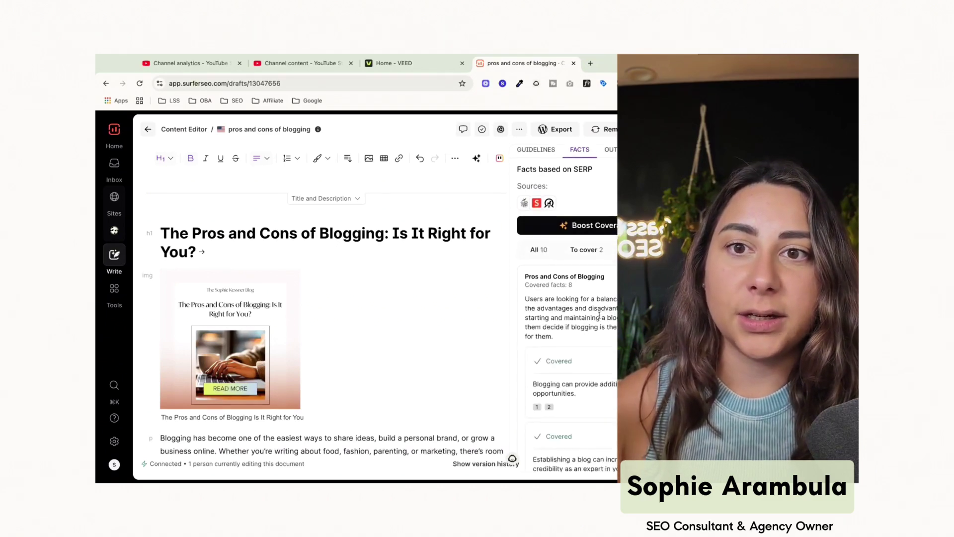
pyautogui.scroll(-6, 600, 315)
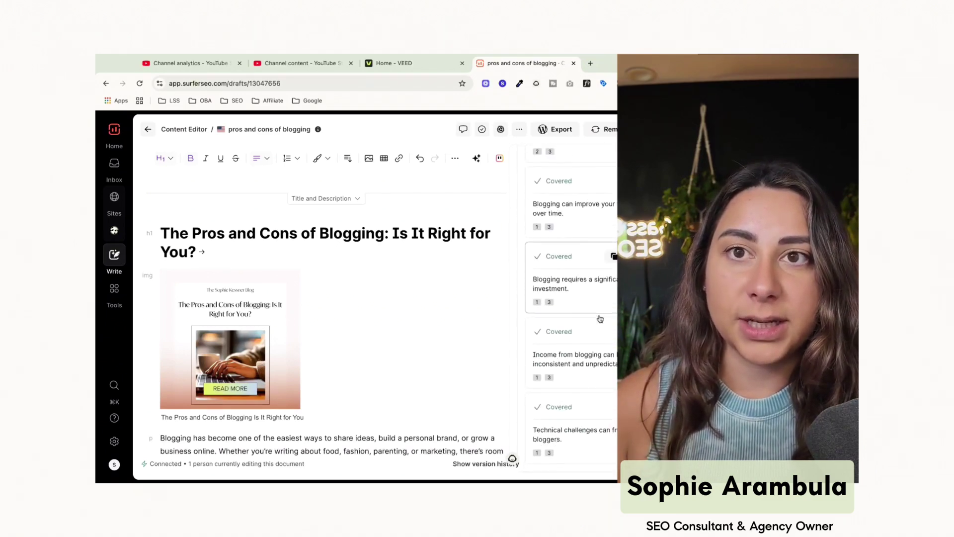
pyautogui.scroll(15, 600, 314)
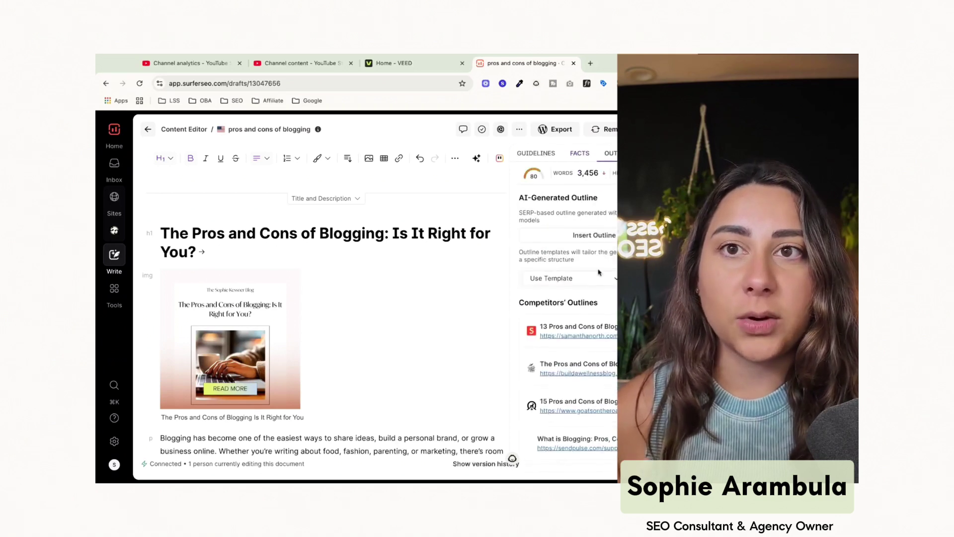
pyautogui.scroll(-1, 599, 271)
pyautogui.scroll(-1, 598, 272)
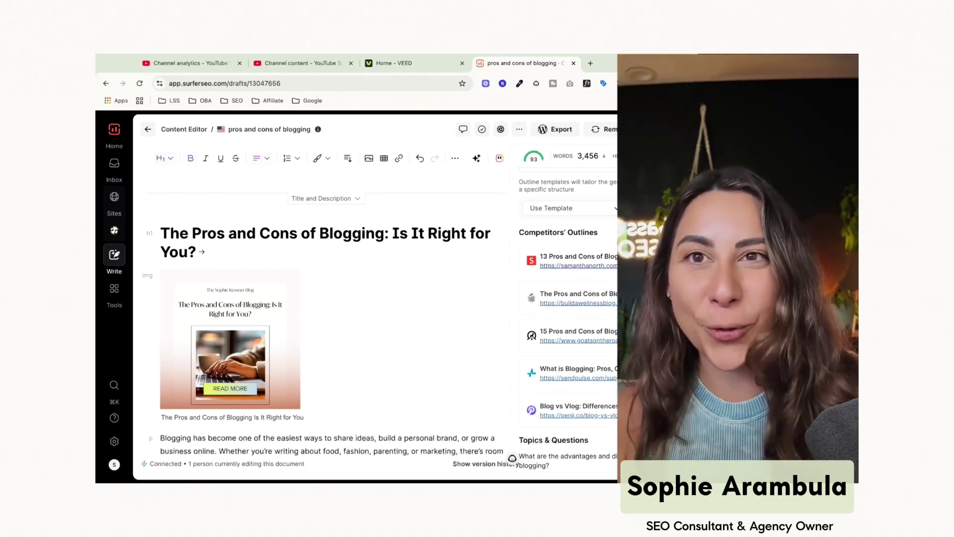
pyautogui.scroll(2, 572, 249)
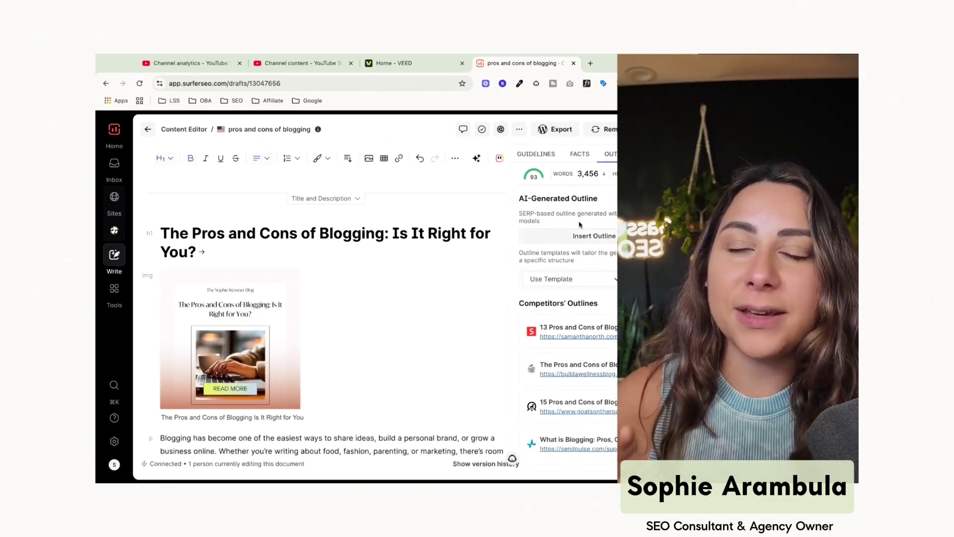
pyautogui.click(497, 284)
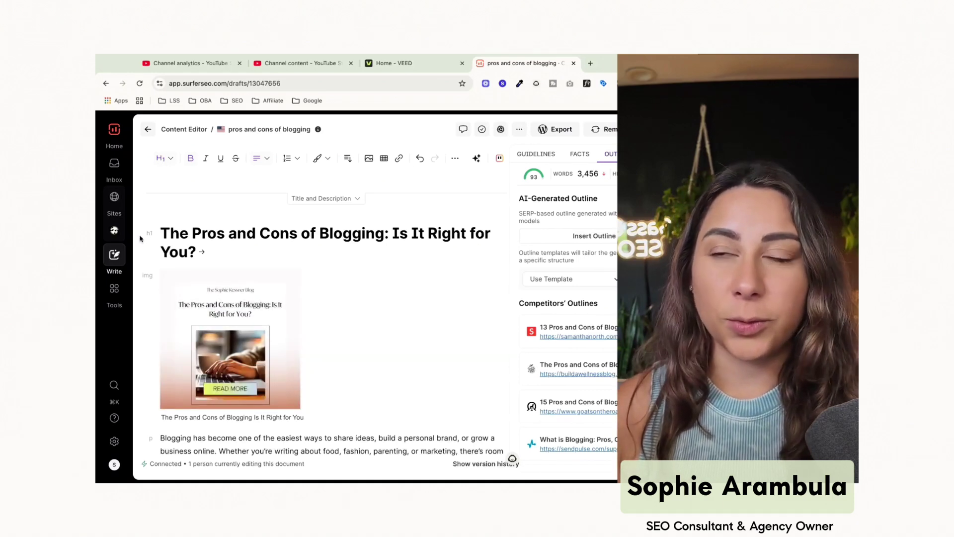
# Check the Google Search Console connection settings, then review the connected site's stats on Sites
pyautogui.click(113, 205)
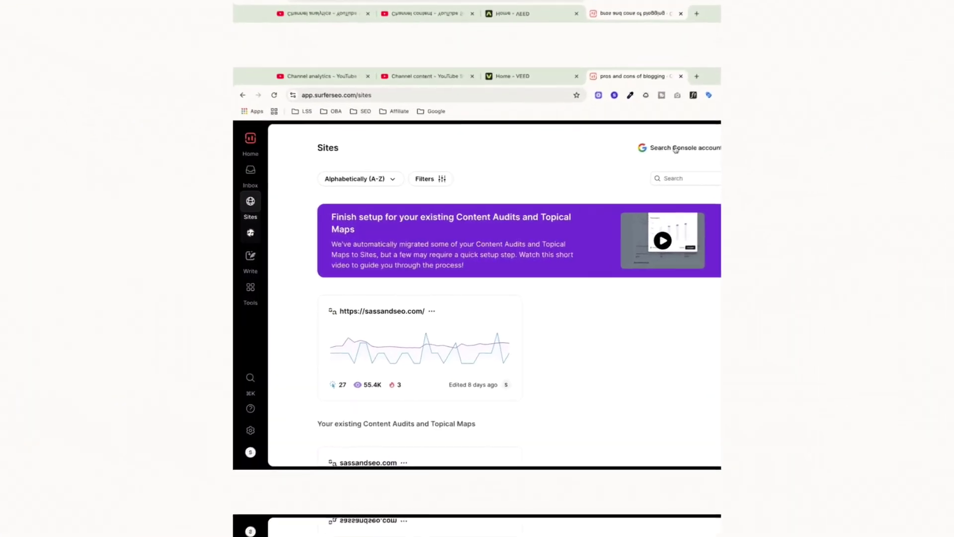
pyautogui.click(676, 148)
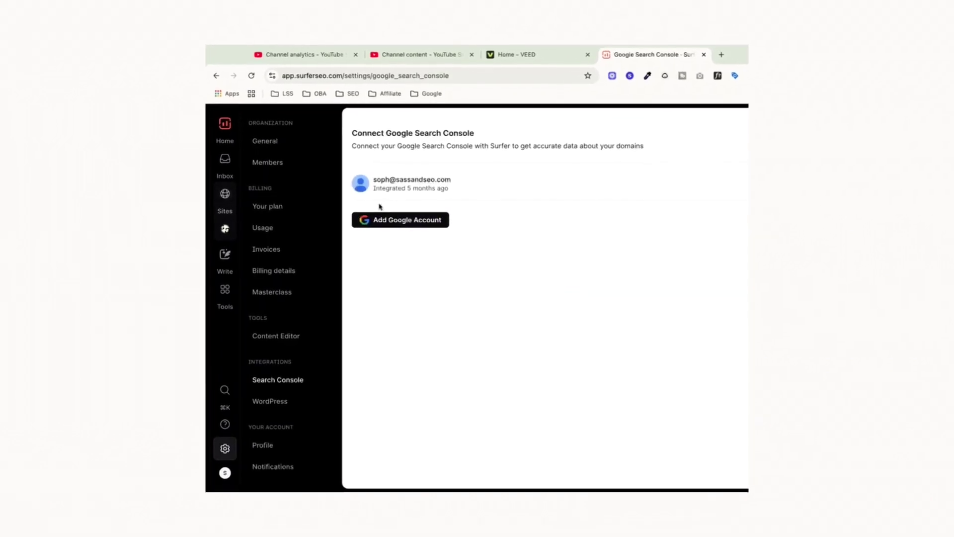
pyautogui.click(215, 191)
pyautogui.scroll(-2, 397, 278)
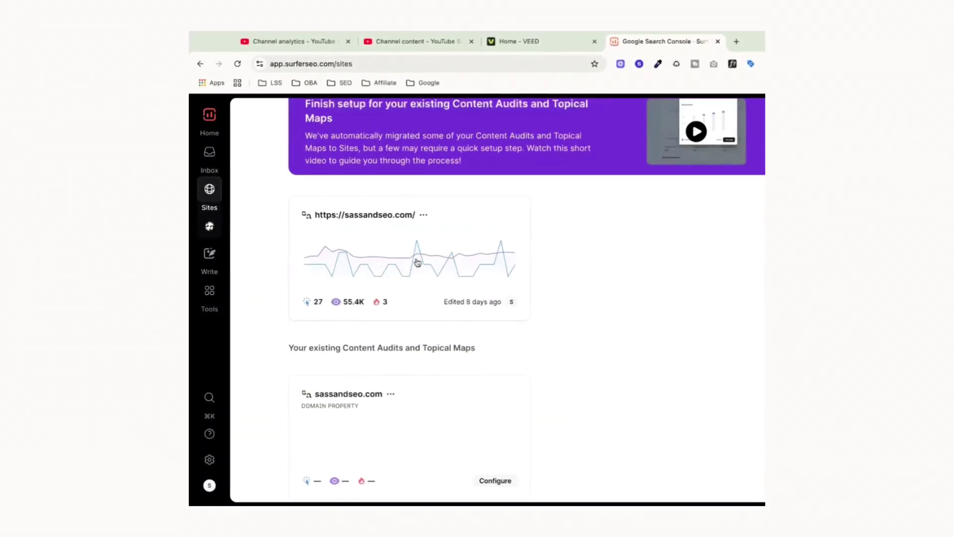
# Open sassandseo.com and scroll its 76 audited pages with scores such as 66, 77 and 88
pyautogui.click(383, 293)
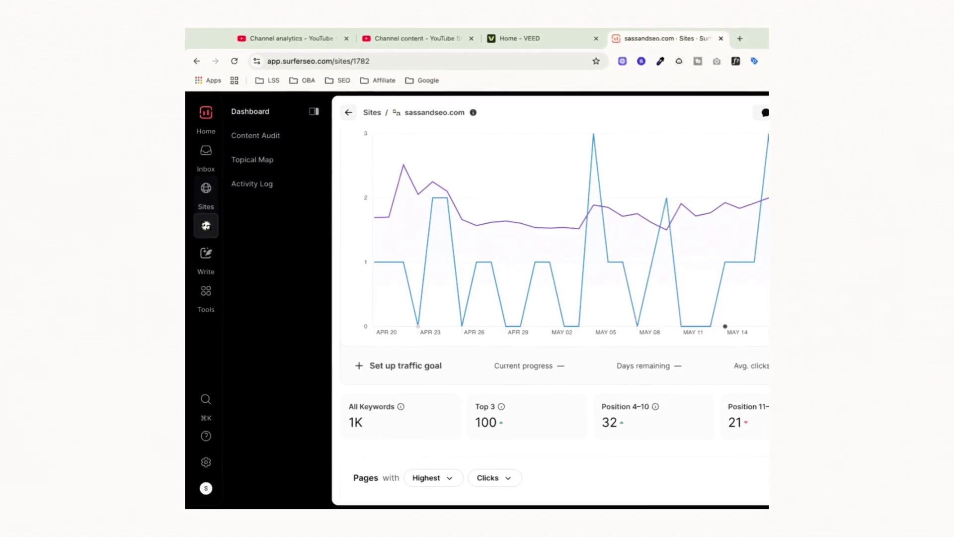
pyautogui.scroll(-5, 490, 343)
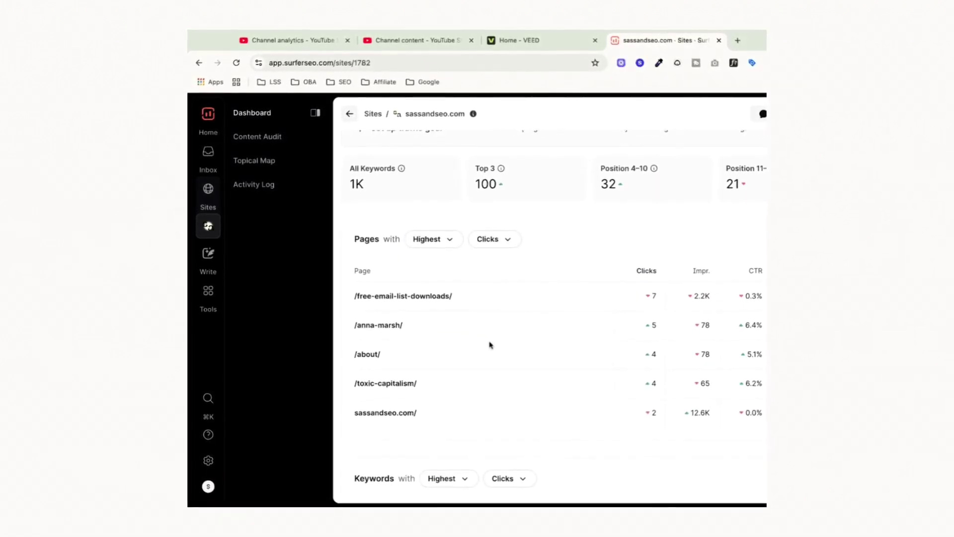
pyautogui.scroll(-5, 491, 345)
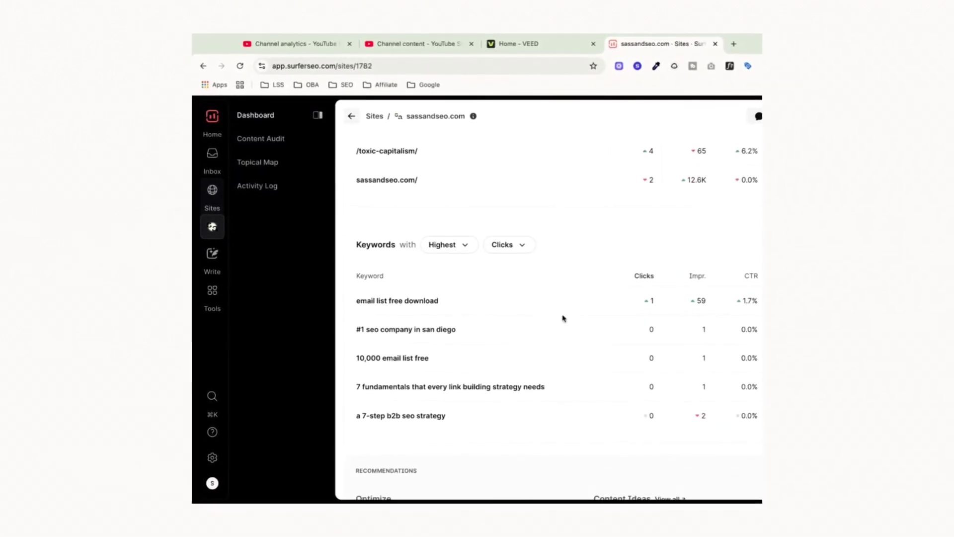
pyautogui.scroll(-2, 563, 318)
pyautogui.scroll(6, 561, 318)
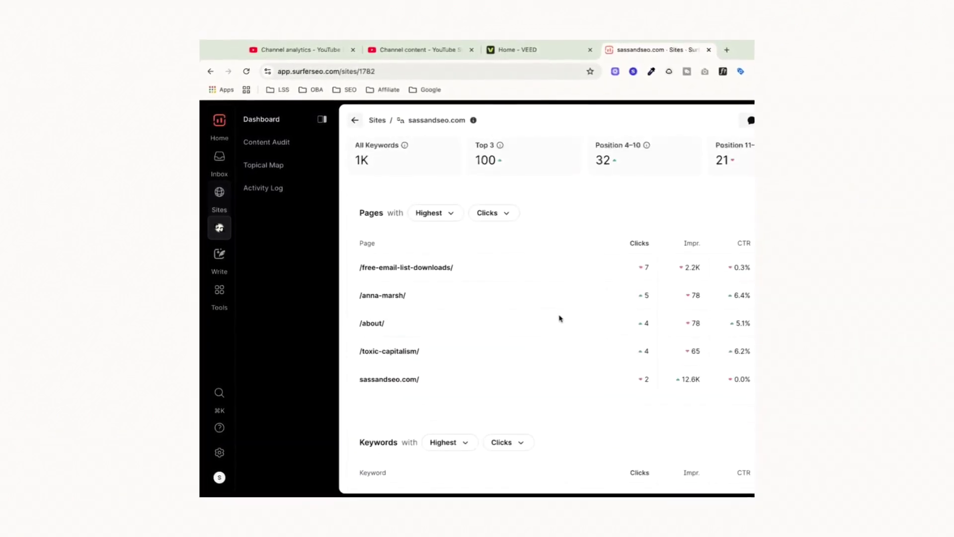
pyautogui.scroll(4, 560, 318)
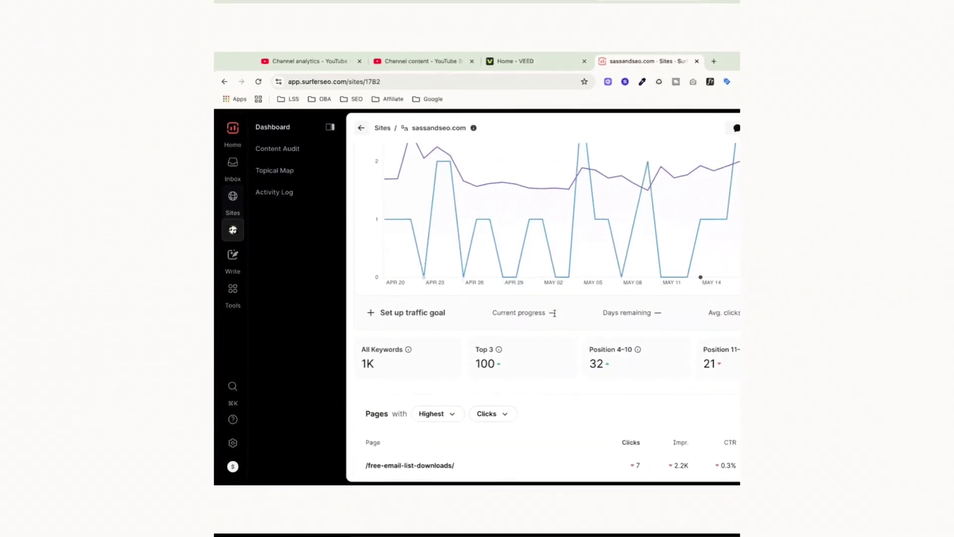
pyautogui.scroll(3, 553, 313)
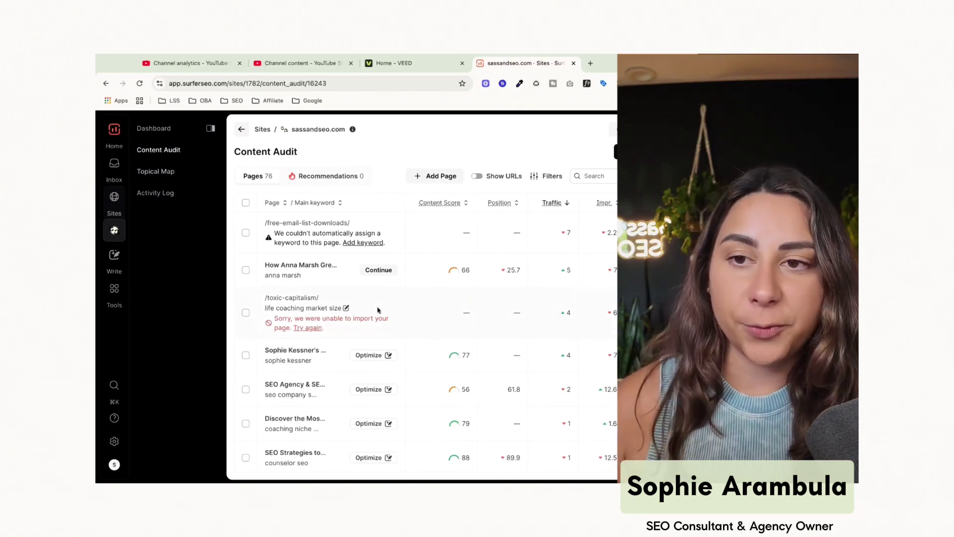
# View the sassandseo.com Topical Map's 10 topic clusters, such as SEO Marketing Strategies
pyautogui.scroll(-3, 377, 310)
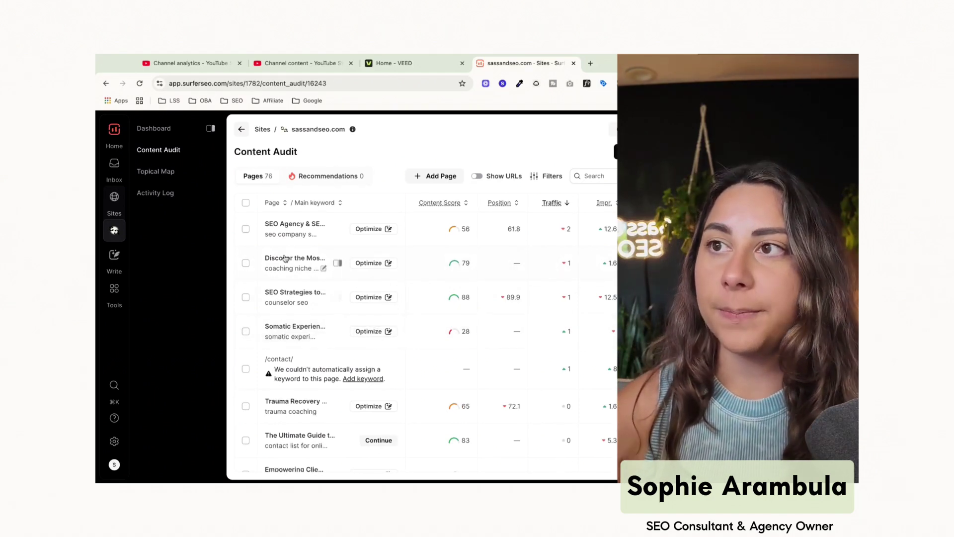
pyautogui.click(167, 177)
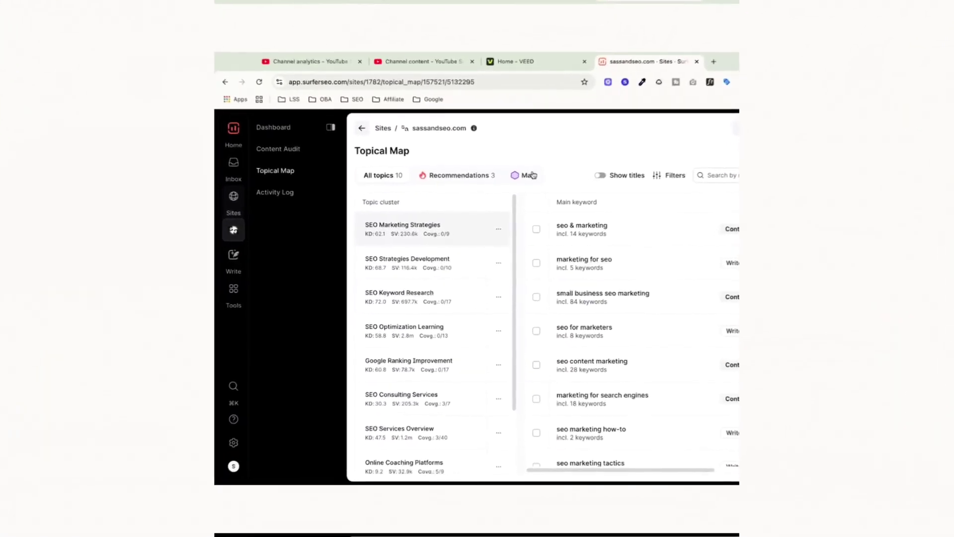
# View topics as a coverage-shaded hexagon map and open the SEO Consulting Services cluster (3/7 covered)
pyautogui.click(530, 175)
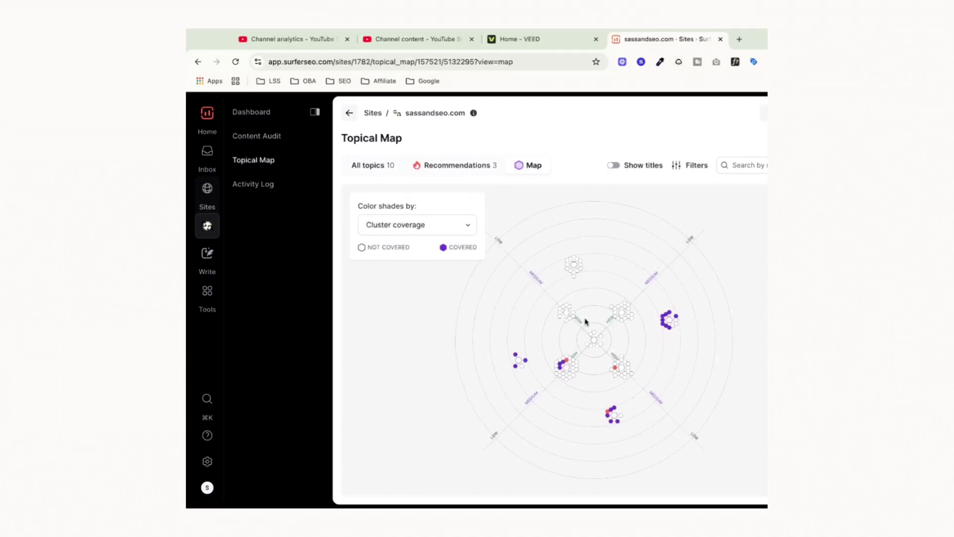
pyautogui.scroll(5, 598, 341)
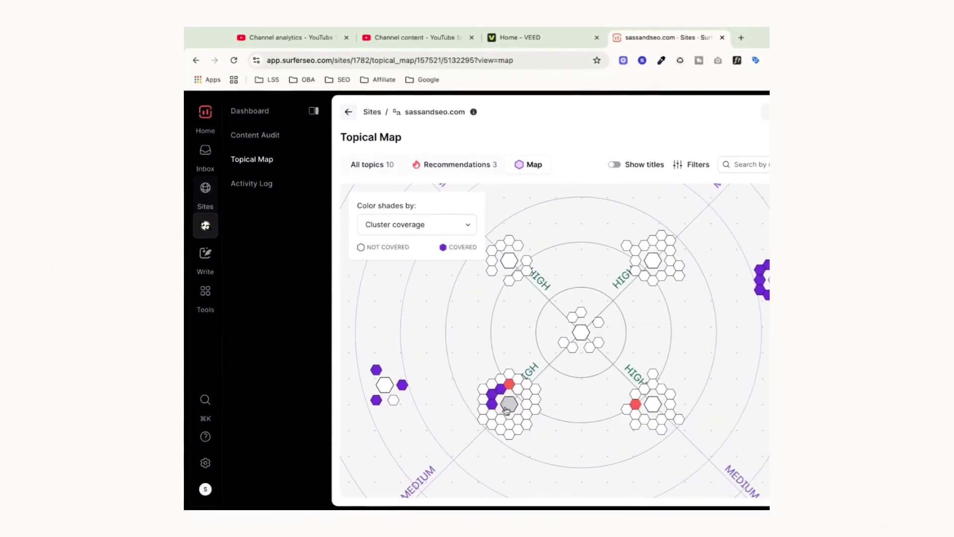
pyautogui.moveTo(507, 410)
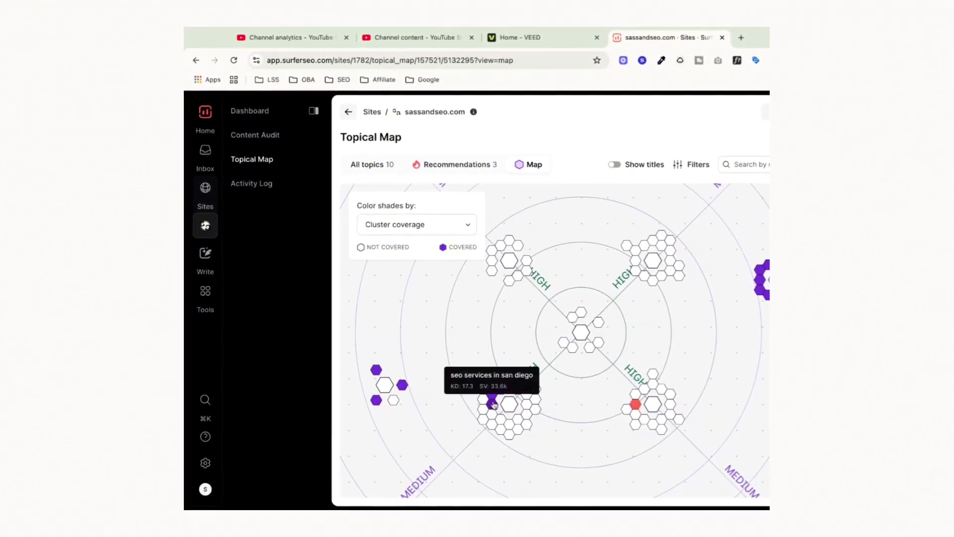
pyautogui.moveTo(514, 387)
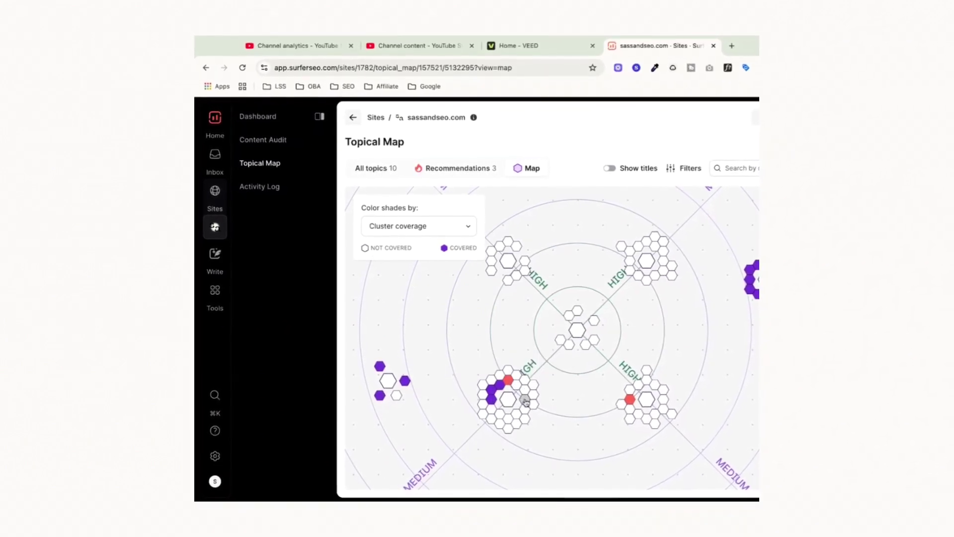
pyautogui.moveTo(525, 401)
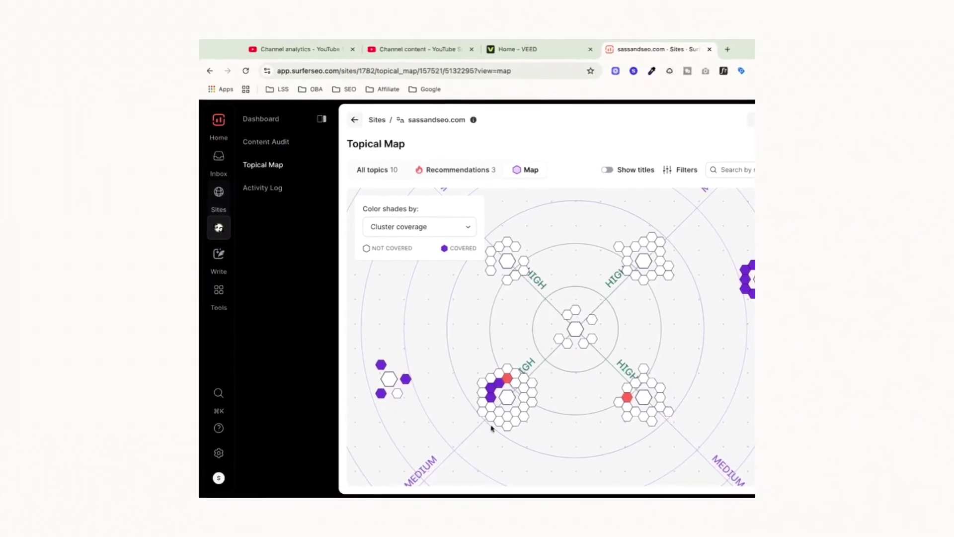
pyautogui.moveTo(504, 428)
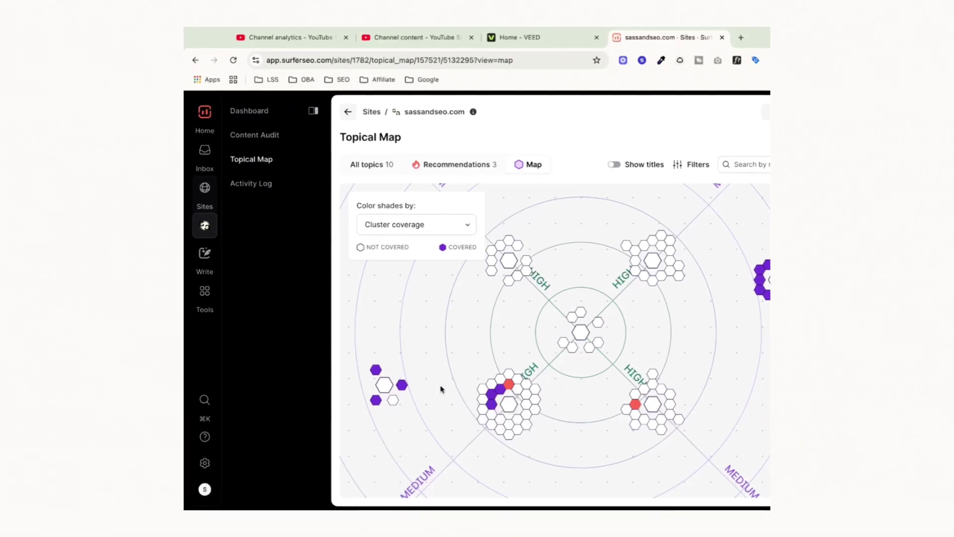
pyautogui.moveTo(381, 386)
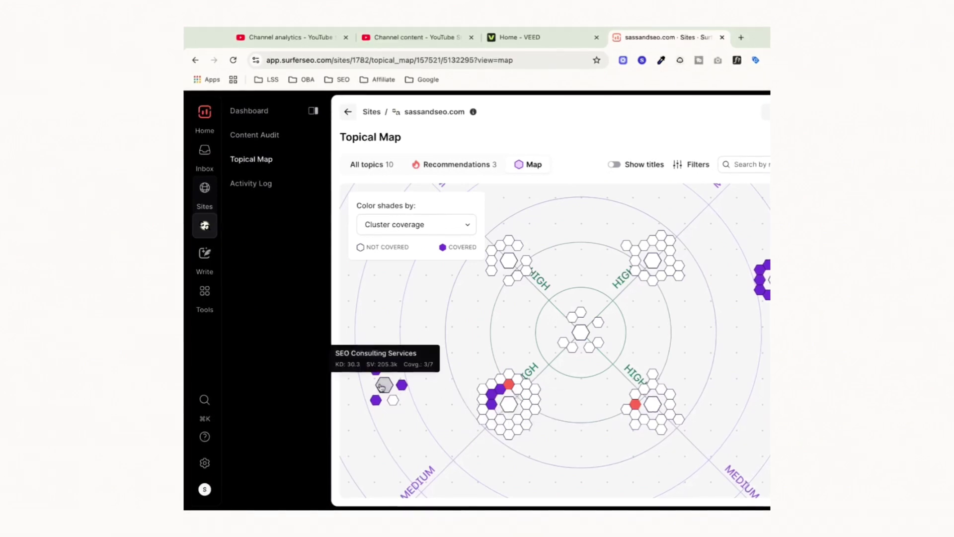
pyautogui.click(380, 387)
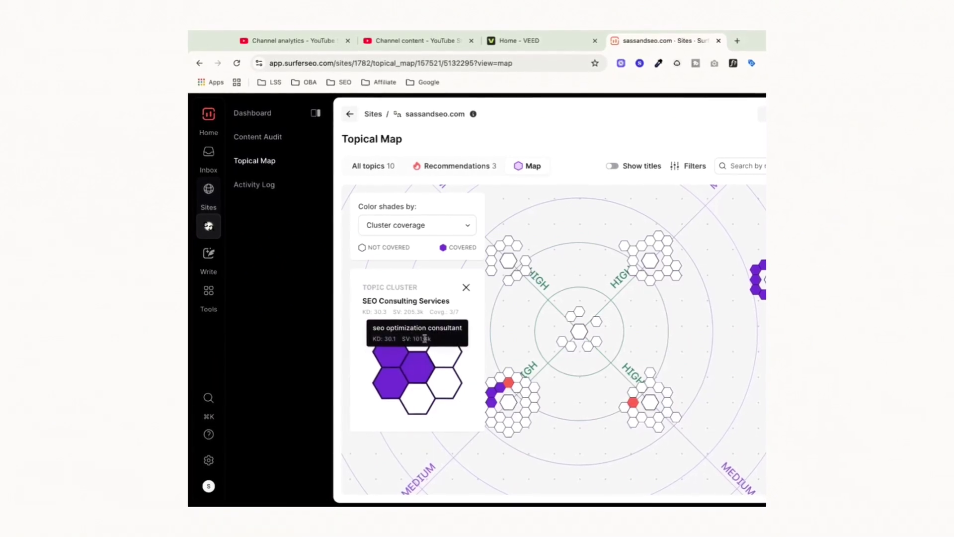
pyautogui.moveTo(428, 343)
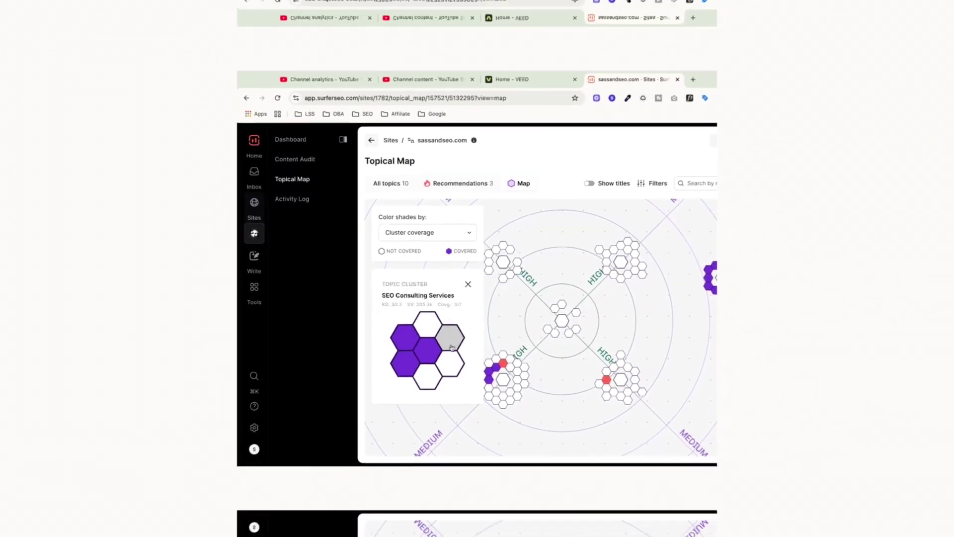
pyautogui.moveTo(459, 362)
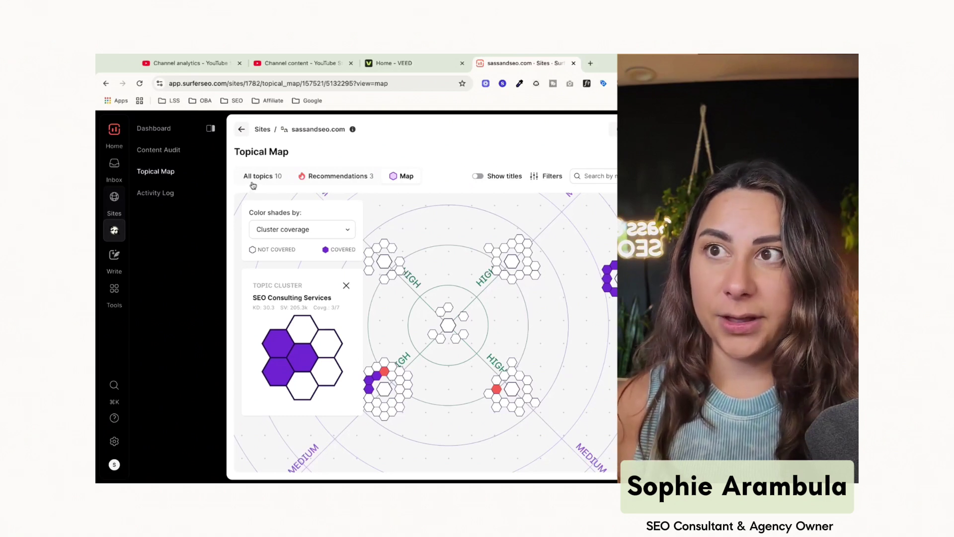
# Continue the recommended 'surfer seo vs ahrefs' draft from Recommendations in Content Editor
pyautogui.click(312, 180)
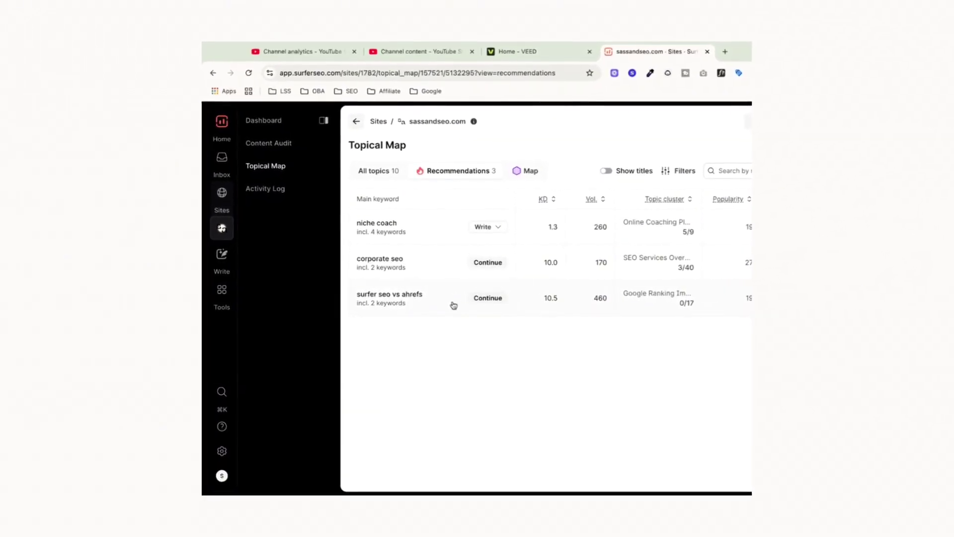
pyautogui.click(476, 306)
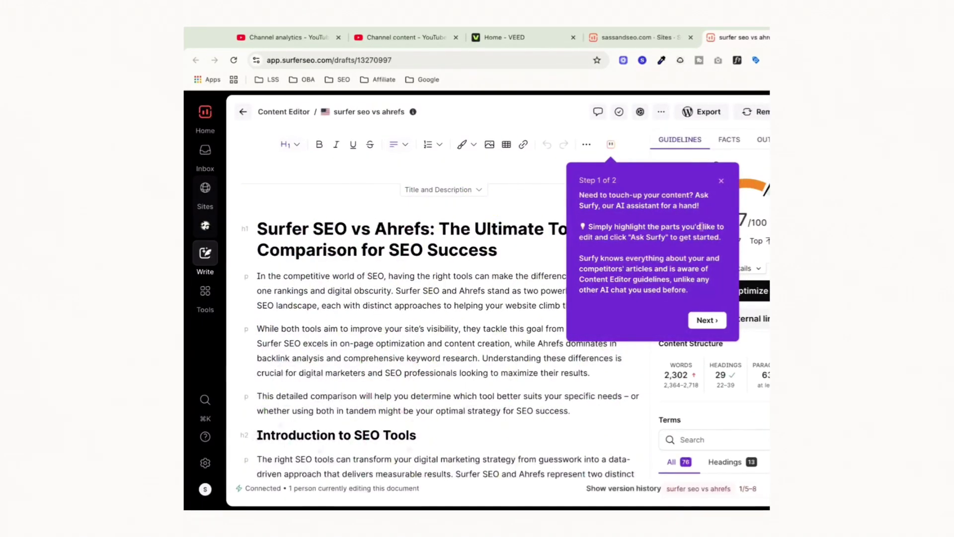
# Close the Surfy 'Step 1 of 2' tour and review the Content Score of 67 and Terms list
pyautogui.click(722, 185)
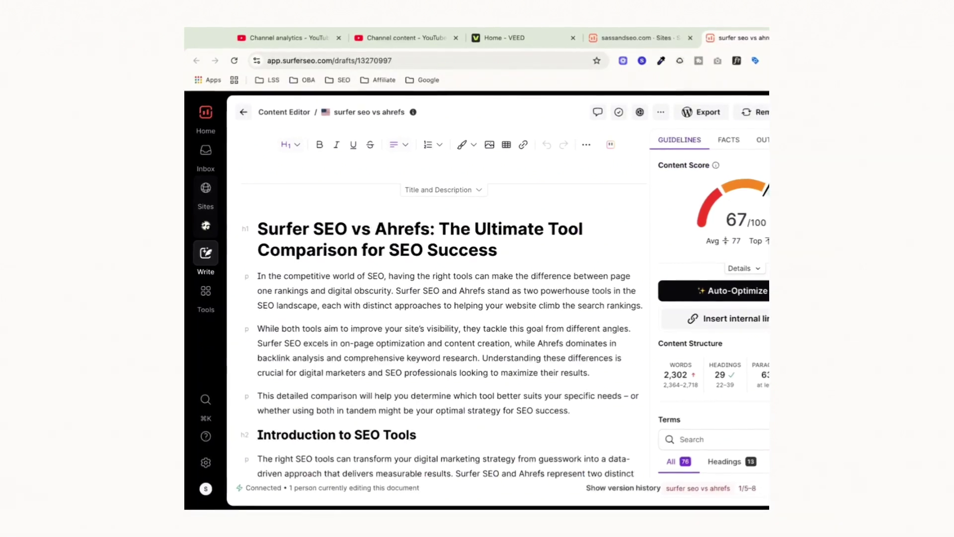
pyautogui.moveTo(760, 212)
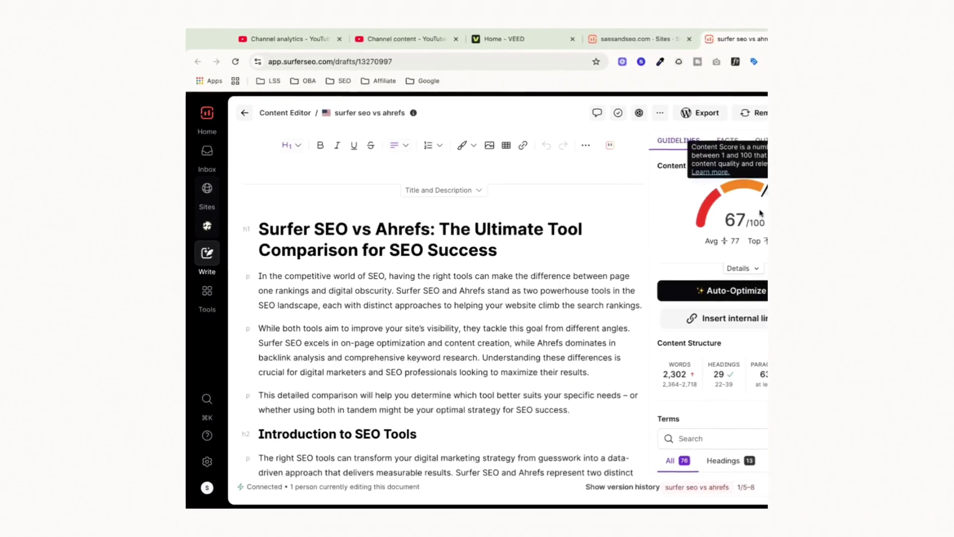
pyautogui.scroll(-5, 741, 323)
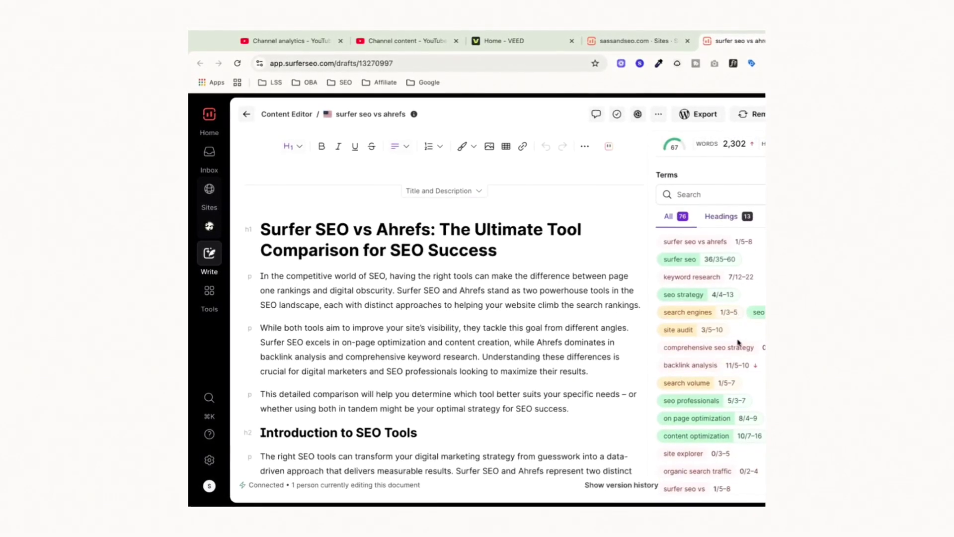
pyautogui.scroll(5, 739, 343)
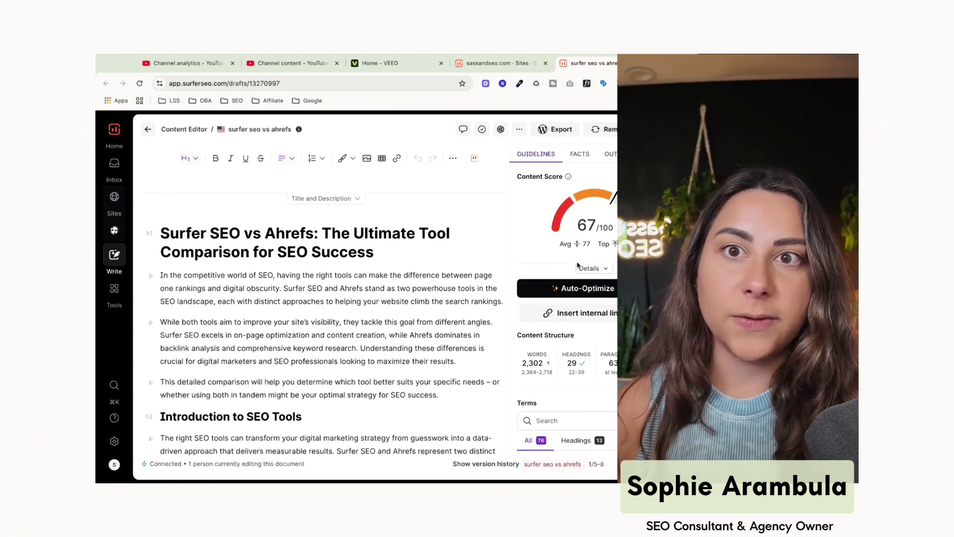
# Insert internal links into the draft and turn on Highlight added to review them in the article
pyautogui.click(571, 317)
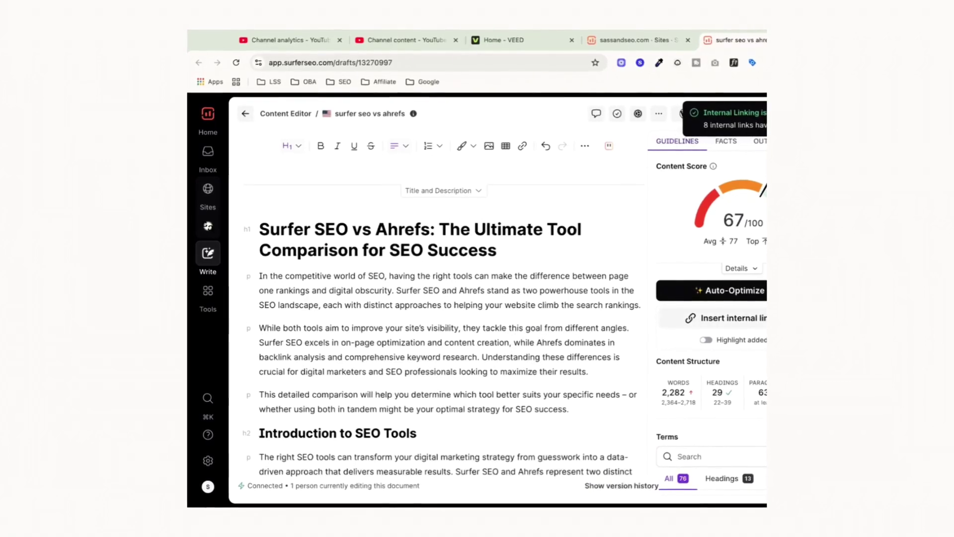
pyautogui.click(707, 340)
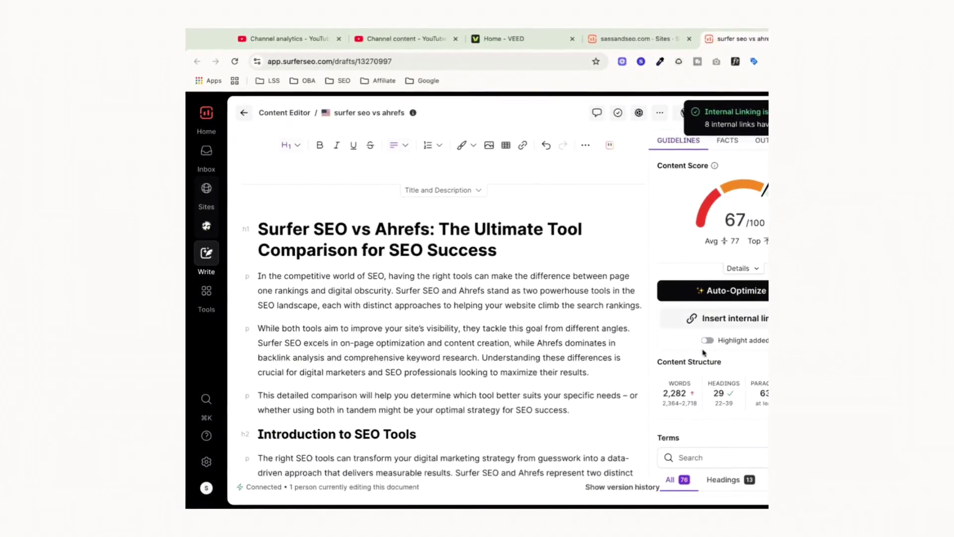
pyautogui.scroll(-15, 550, 391)
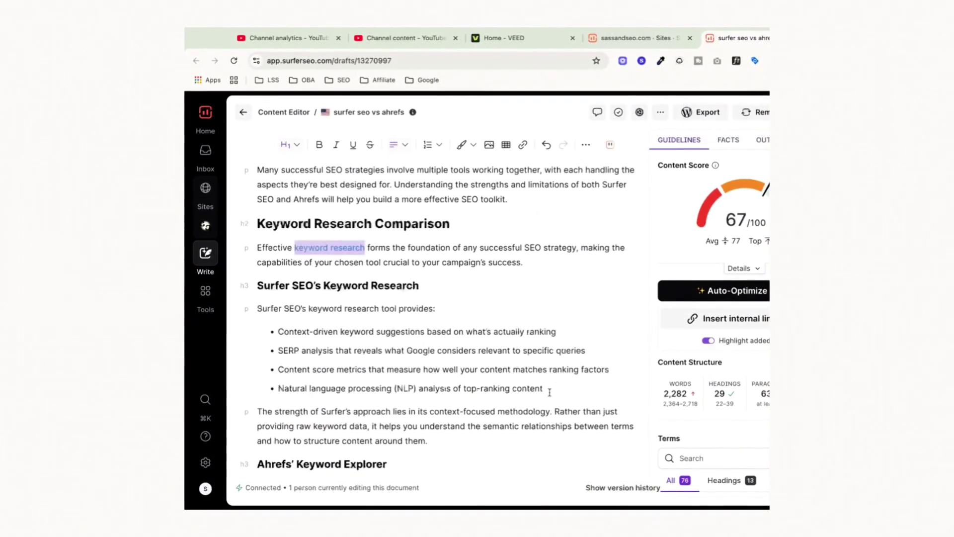
pyautogui.scroll(-15, 402, 318)
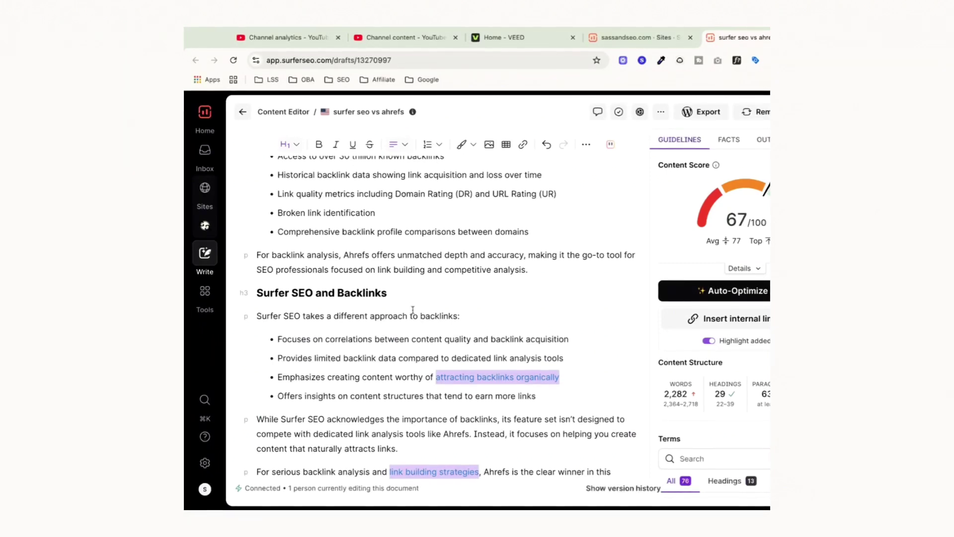
pyautogui.scroll(10, 413, 311)
pyautogui.scroll(10, 376, 368)
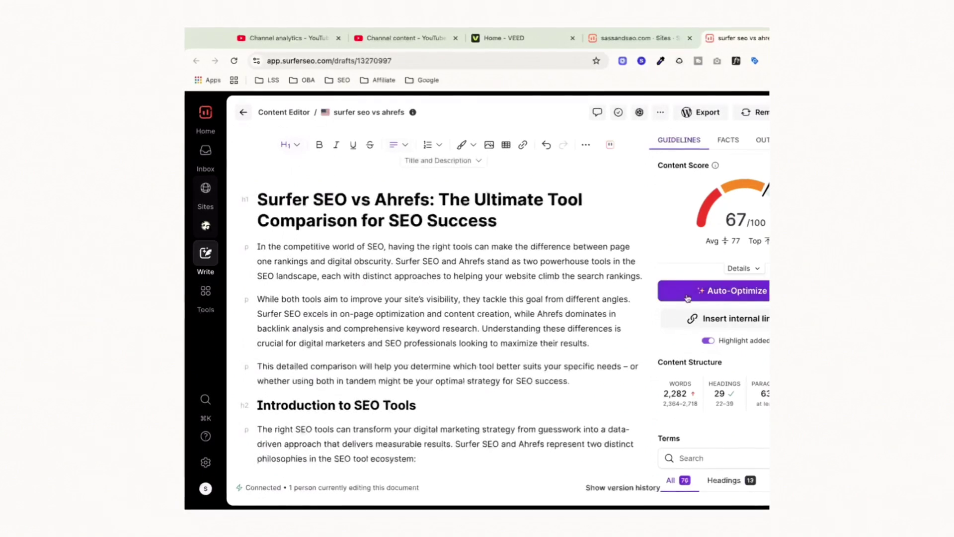
# Run Auto-Optimize on the draft and review its rewritten sections as the score climbs to 79
pyautogui.click(714, 292)
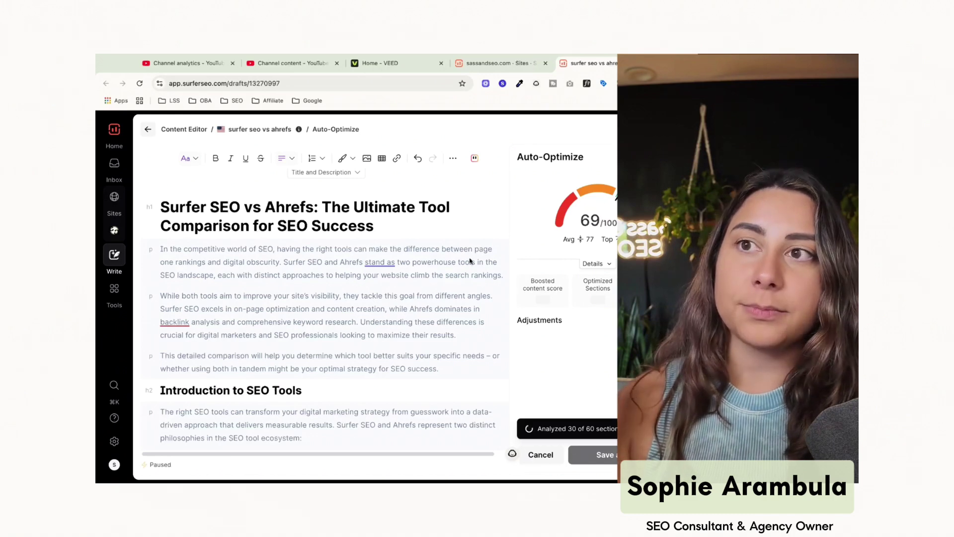
pyautogui.scroll(-1, 471, 260)
pyautogui.scroll(-5, 470, 260)
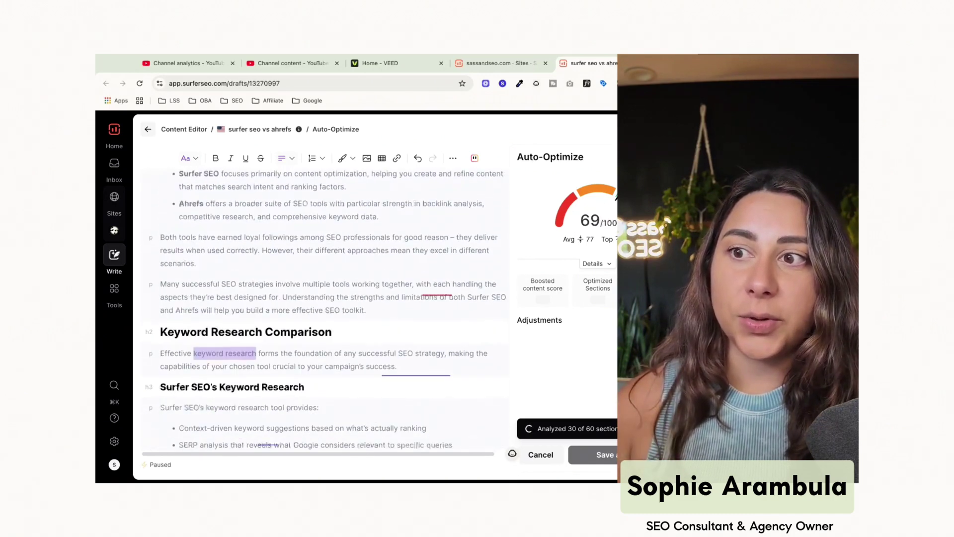
pyautogui.scroll(-15, 431, 280)
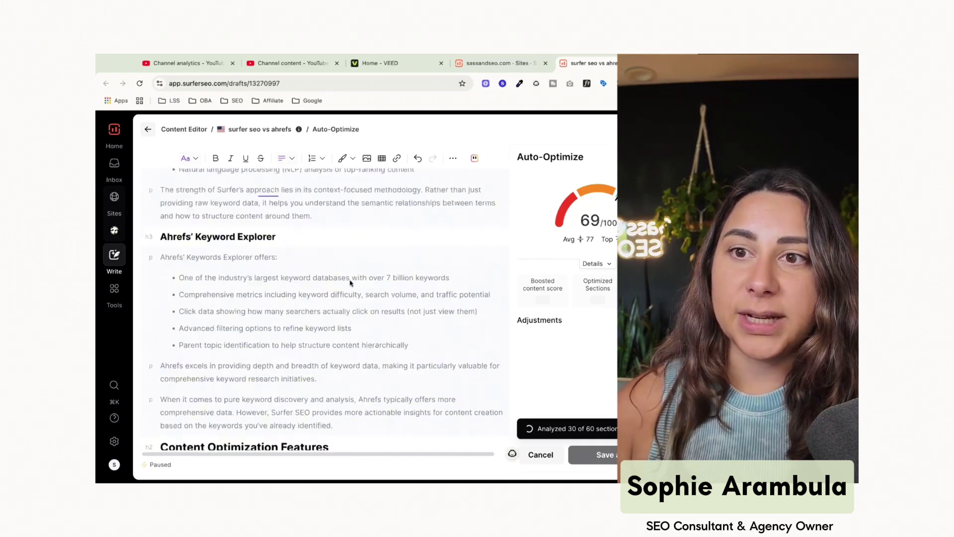
pyautogui.scroll(-20, 359, 280)
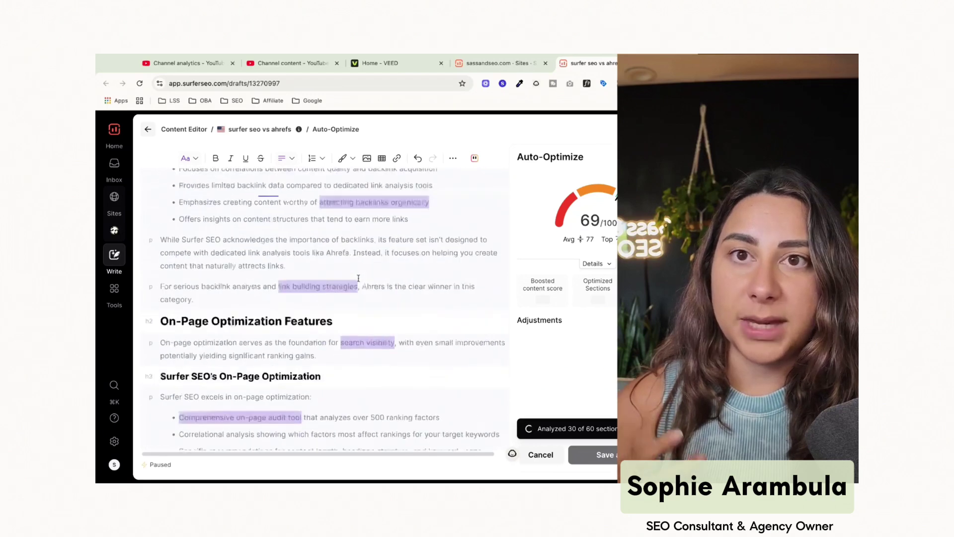
pyautogui.scroll(-6, 358, 279)
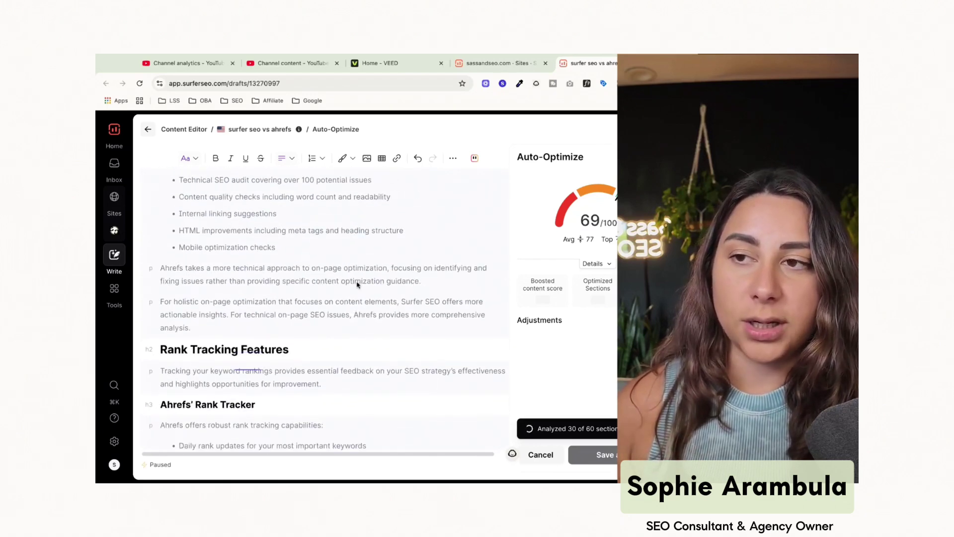
pyautogui.scroll(-12, 357, 284)
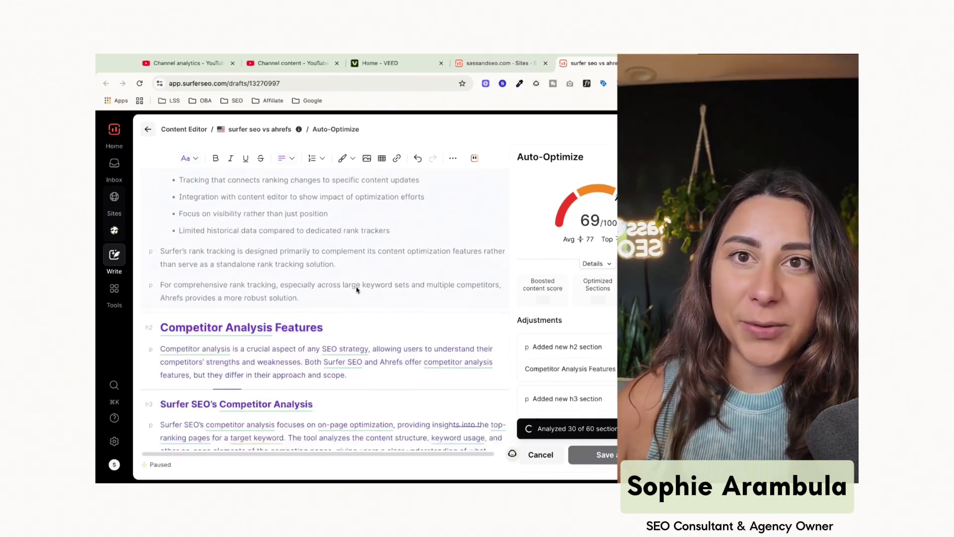
pyautogui.scroll(-5, 356, 290)
pyautogui.scroll(3, 195, 312)
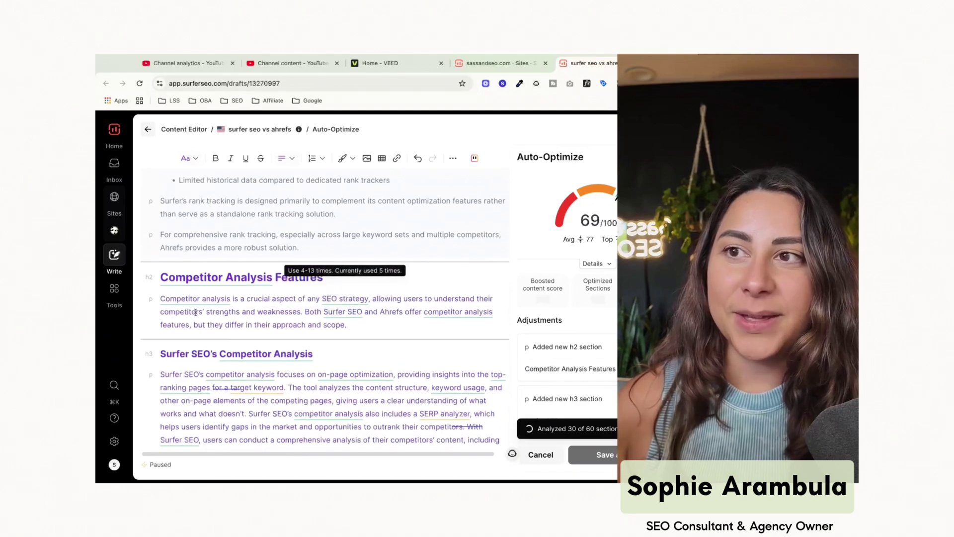
pyautogui.scroll(2, 266, 318)
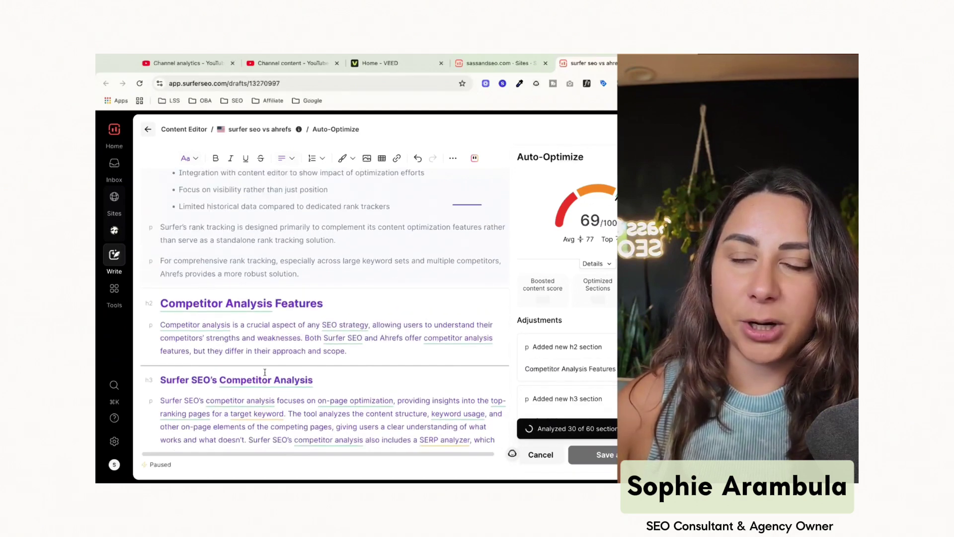
pyautogui.scroll(1, 280, 354)
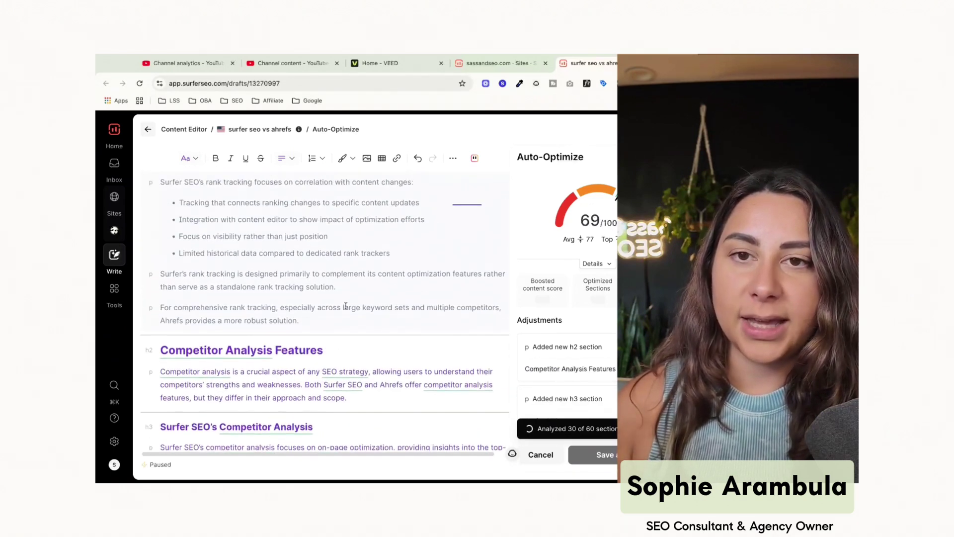
pyautogui.scroll(8, 347, 306)
pyautogui.scroll(-4, 347, 306)
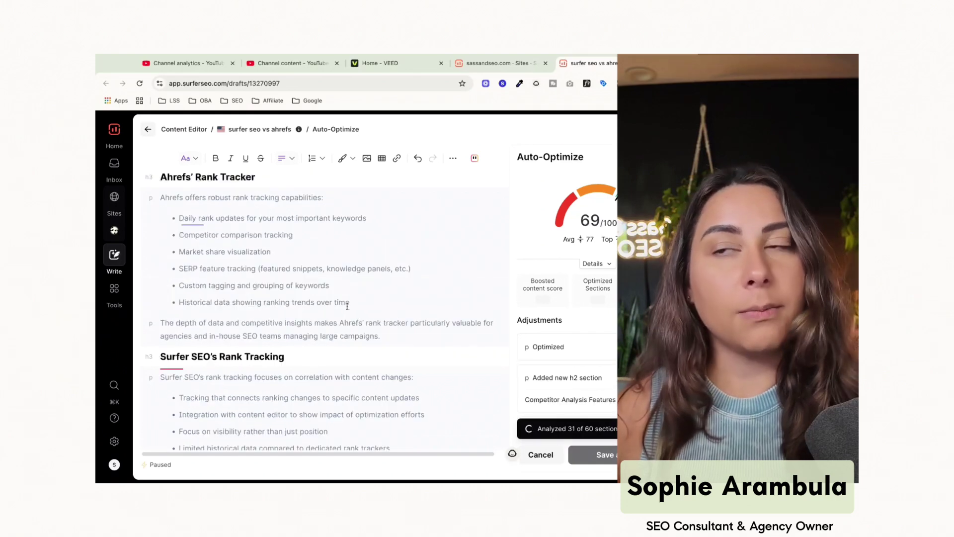
pyautogui.scroll(3, 347, 306)
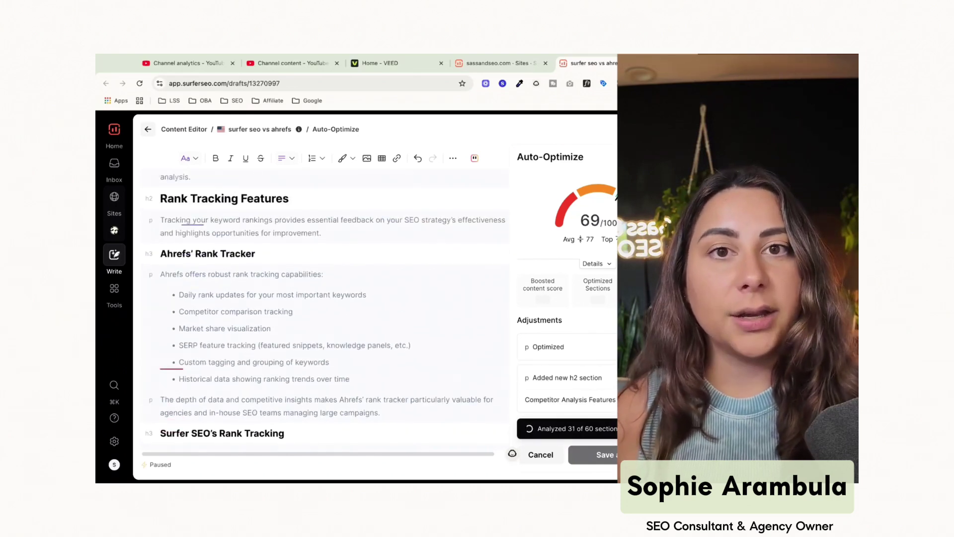
pyautogui.scroll(3, 325, 311)
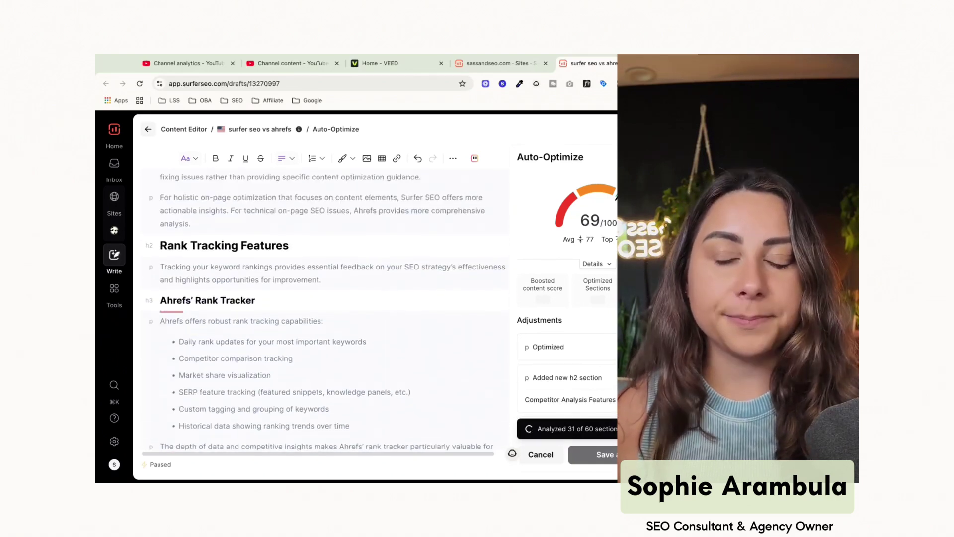
pyautogui.scroll(4, 326, 312)
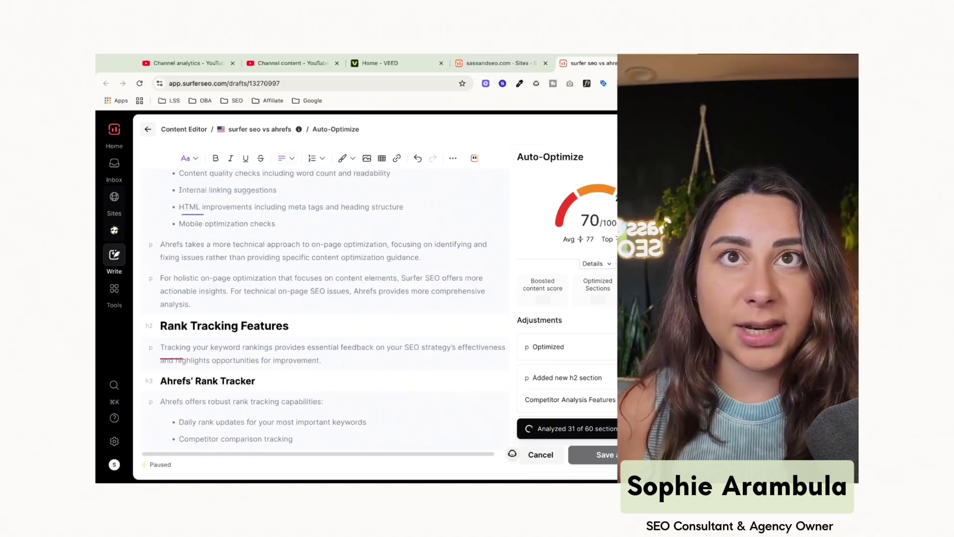
pyautogui.scroll(2, 325, 312)
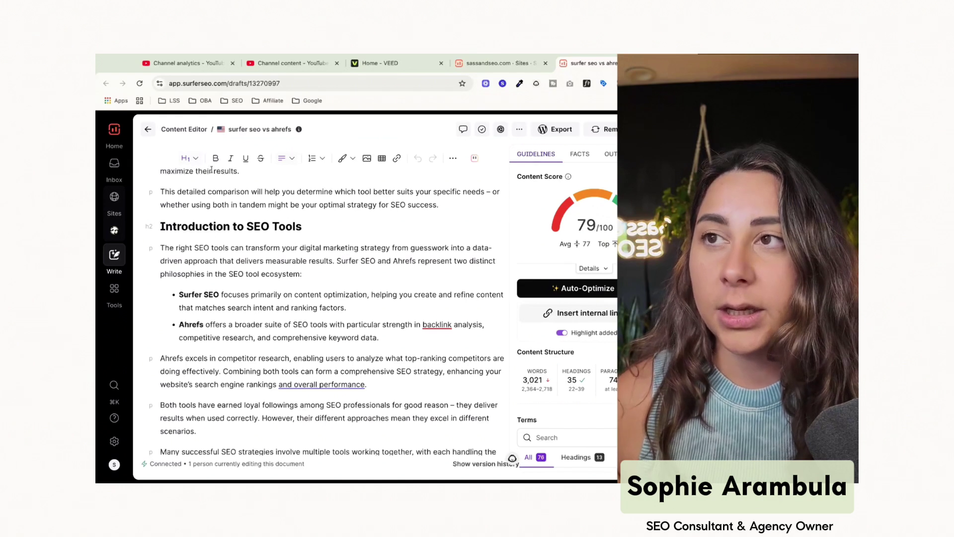
# Browse the Audit, Topic Research, Keyword Research and SERP Analyzer tools, then return to Write's drafts list
pyautogui.click(230, 130)
pyautogui.hotkey('shift', 'Right')
pyautogui.hotkey('shift', 'Right')
pyautogui.hotkey('shift', 'Right')
pyautogui.hotkey('shift', 'Right')
pyautogui.hotkey('shift', 'Right')
pyautogui.hotkey('shift', 'Right')
pyautogui.hotkey('shift', 'Right')
pyautogui.hotkey('shift', 'Right')
pyautogui.hotkey('shift', 'Right')
pyautogui.hotkey('shift', 'Right')
pyautogui.hotkey('shift', 'Right')
pyautogui.hotkey('shift', 'Right')
pyautogui.hotkey('shift', 'Right')
pyautogui.hotkey('shift', 'Right')
pyautogui.hotkey('shift', 'Right')
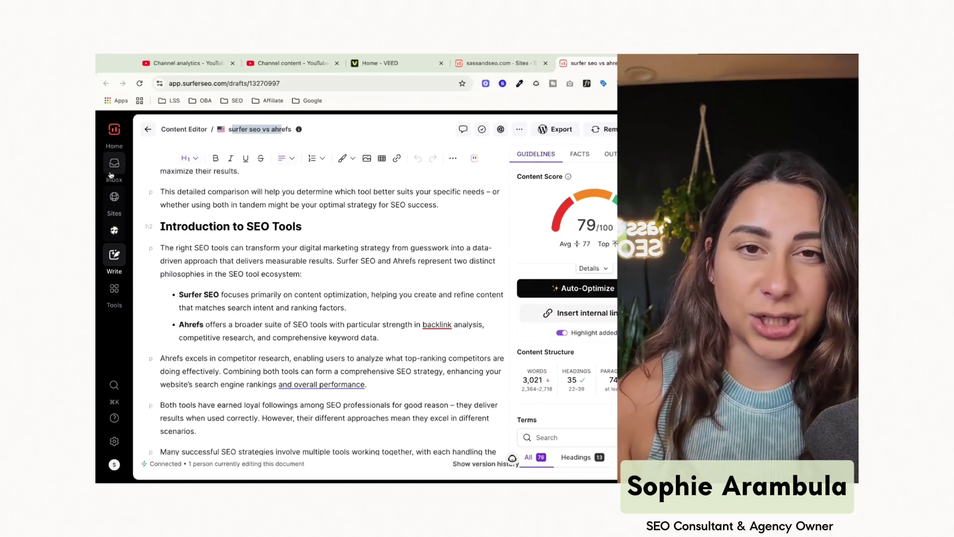
pyautogui.click(113, 289)
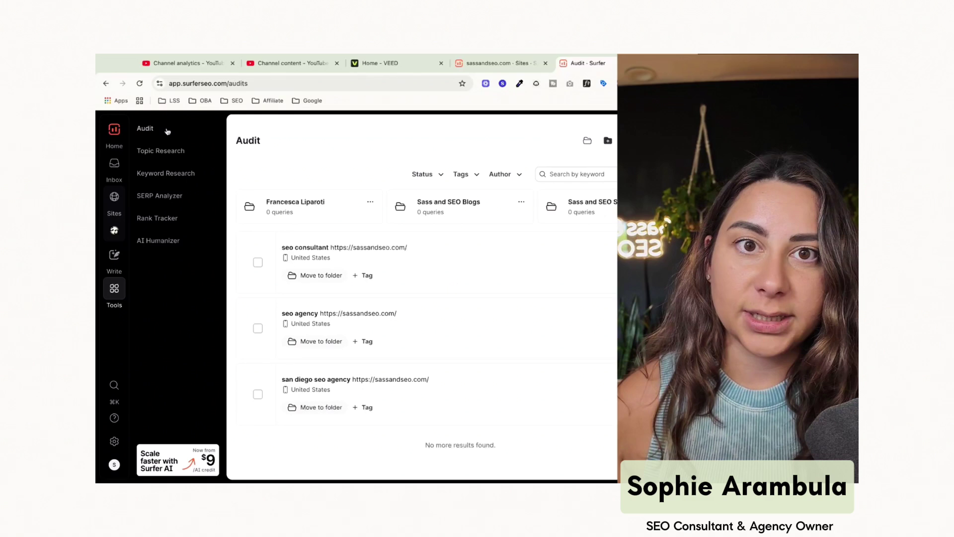
pyautogui.click(174, 153)
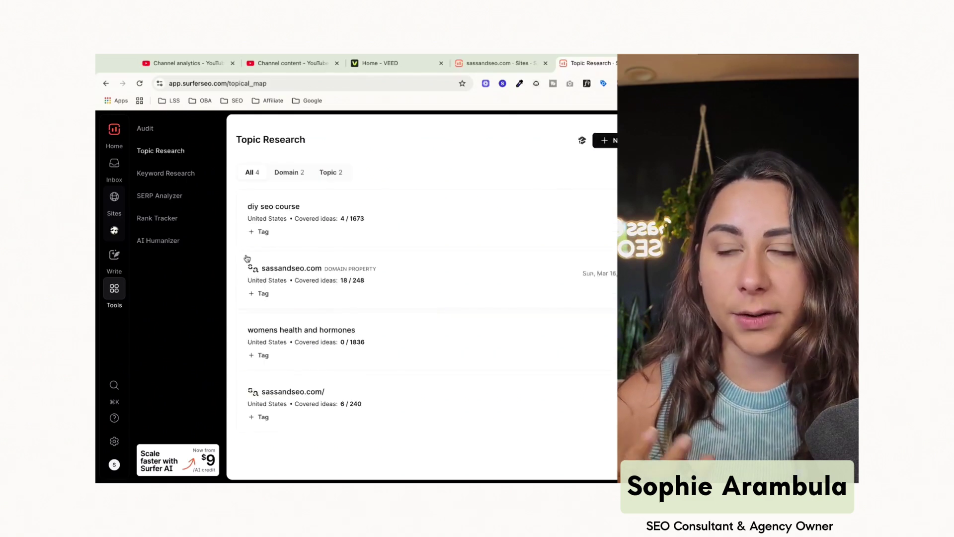
pyautogui.click(177, 180)
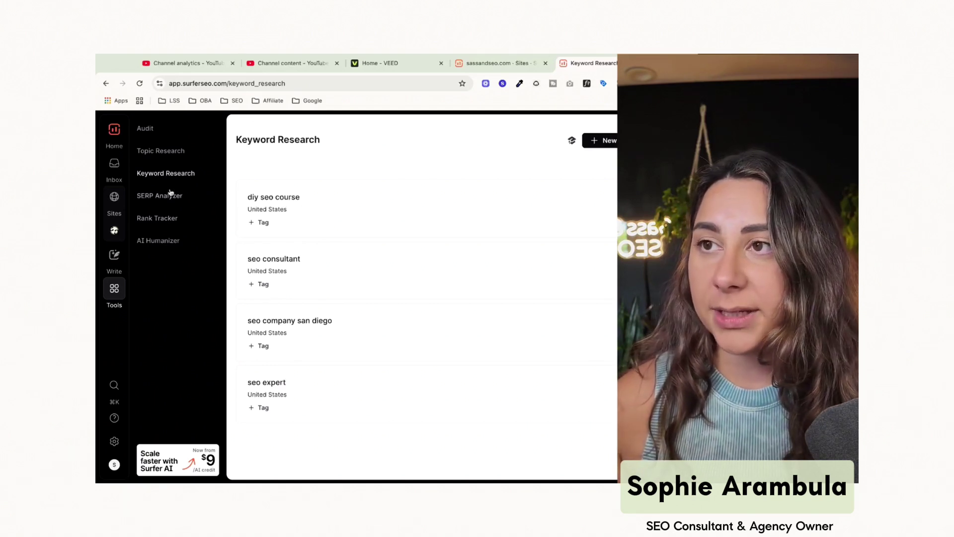
pyautogui.click(153, 201)
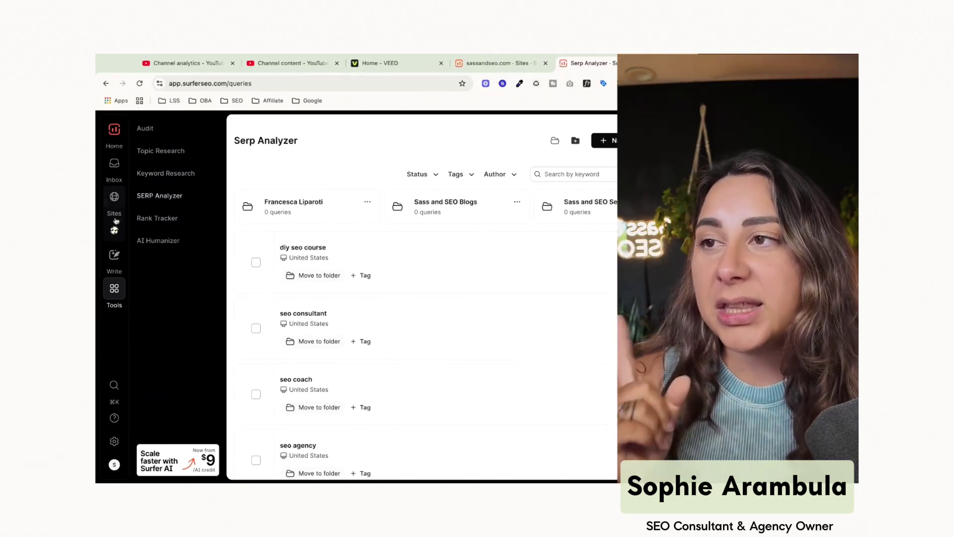
pyautogui.click(115, 255)
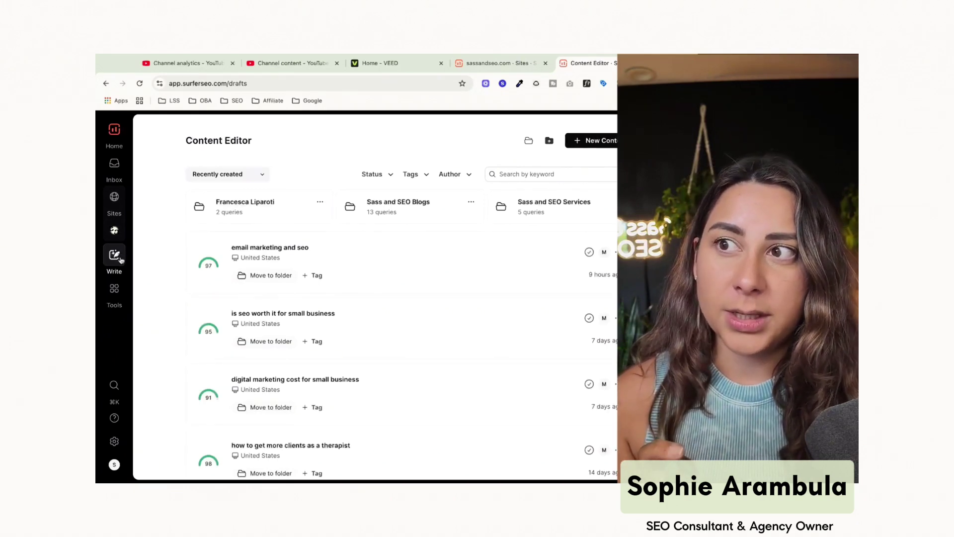
# Start new content with target keywords 'taja ai' and 'taja ai review'
pyautogui.click(598, 140)
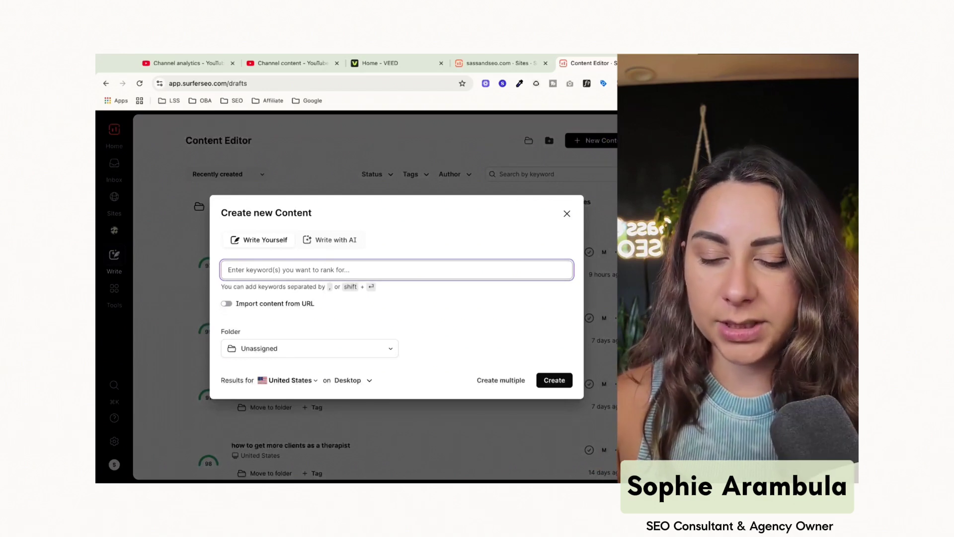
pyautogui.write('taja ai')
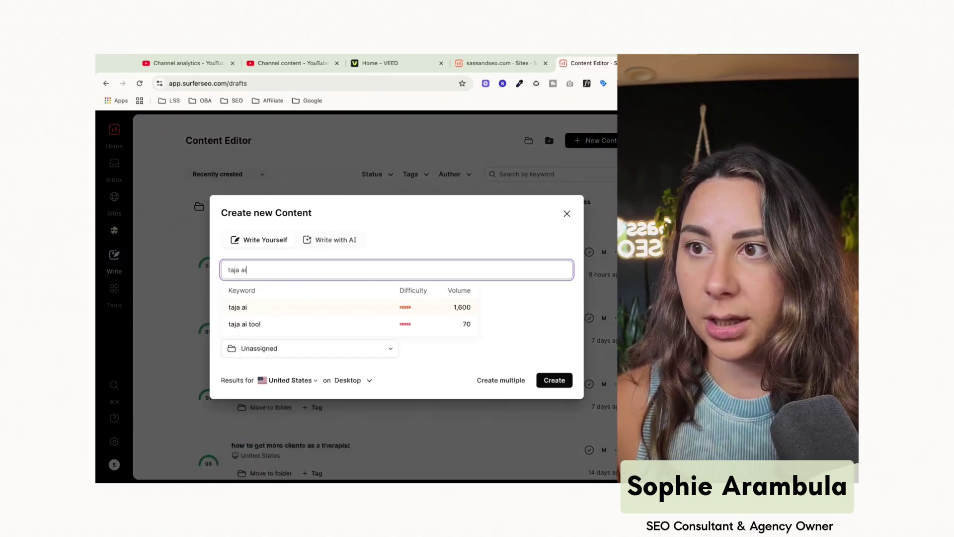
pyautogui.click(321, 307)
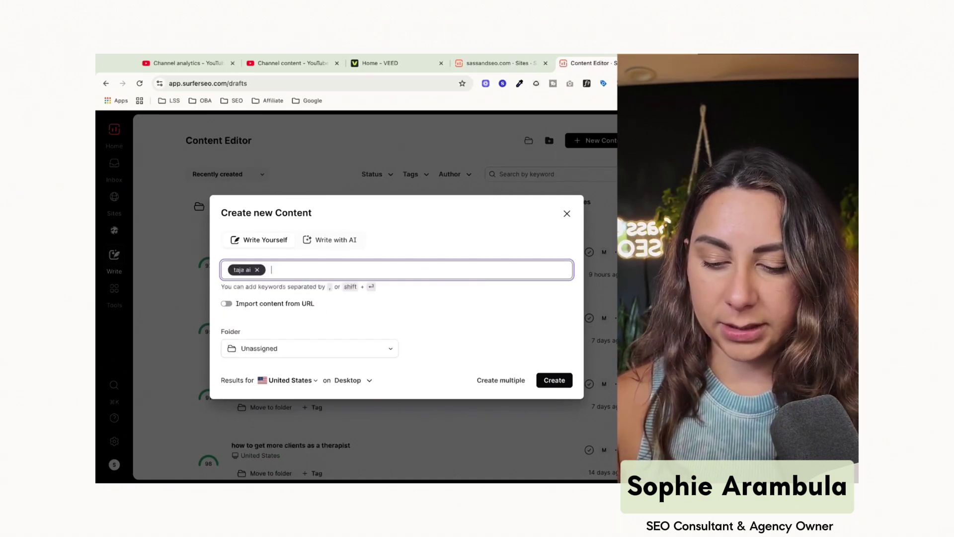
pyautogui.write('taja ai re')
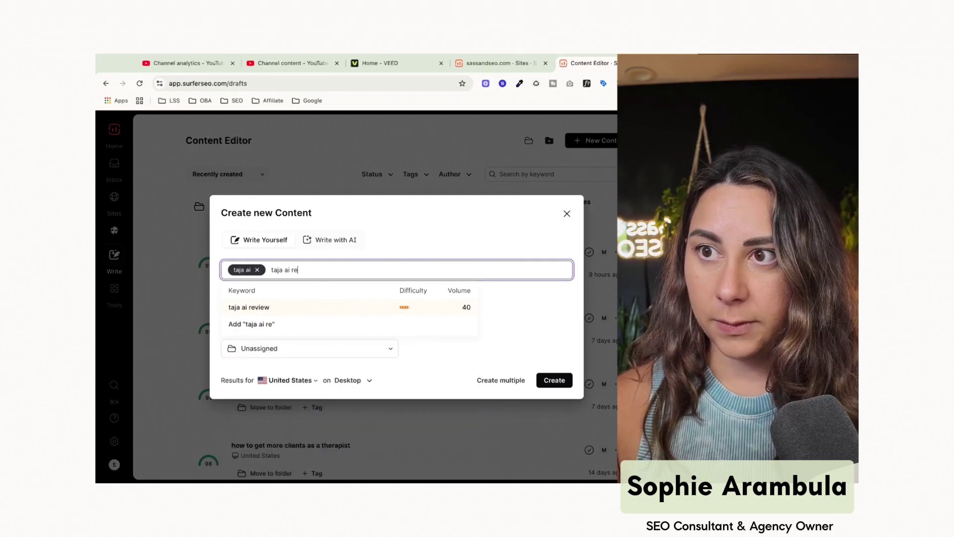
pyautogui.write('view')
pyautogui.press('Return')
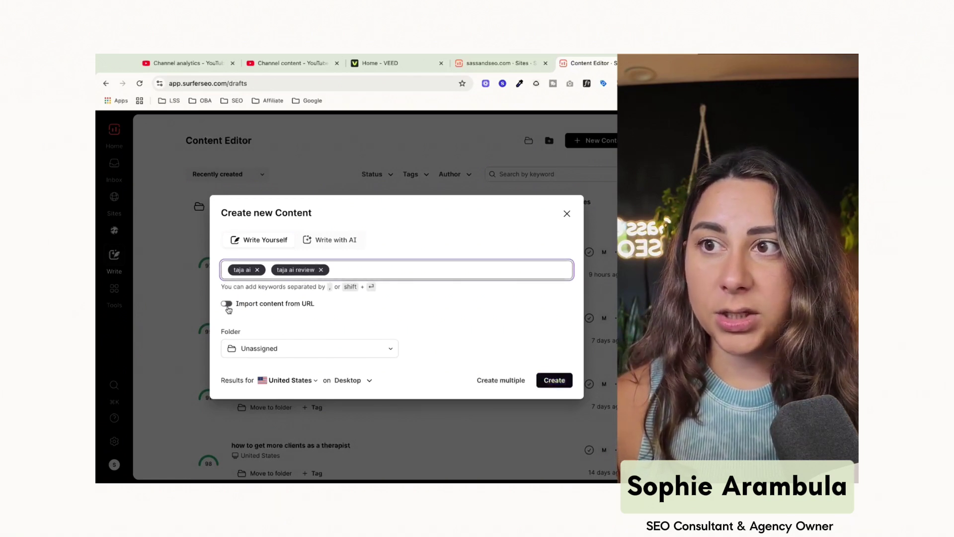
pyautogui.click(228, 304)
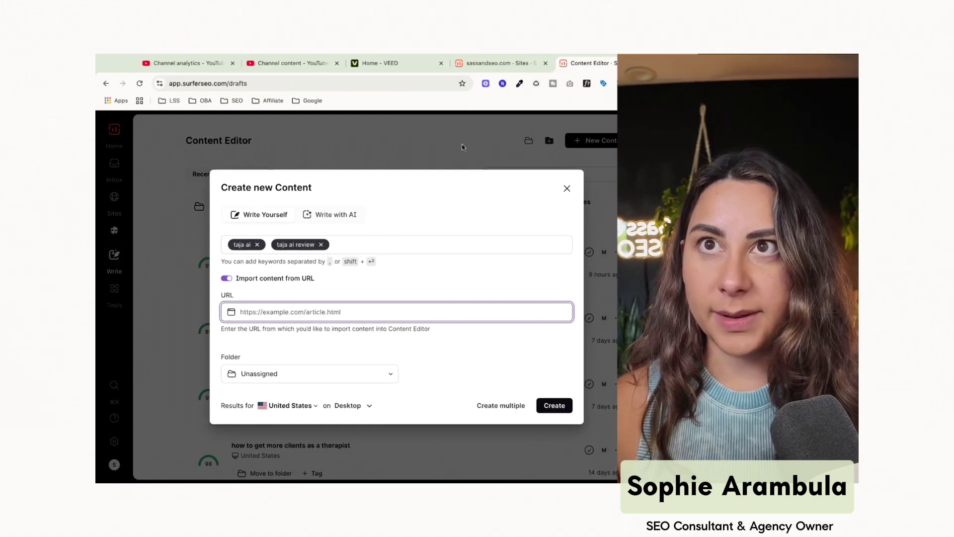
pyautogui.press('super+t')
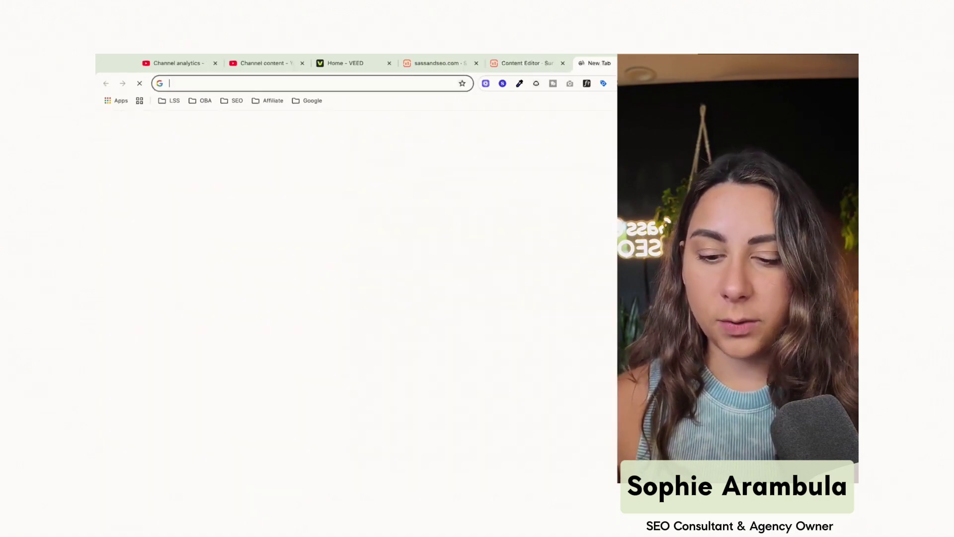
pyautogui.write('sass')
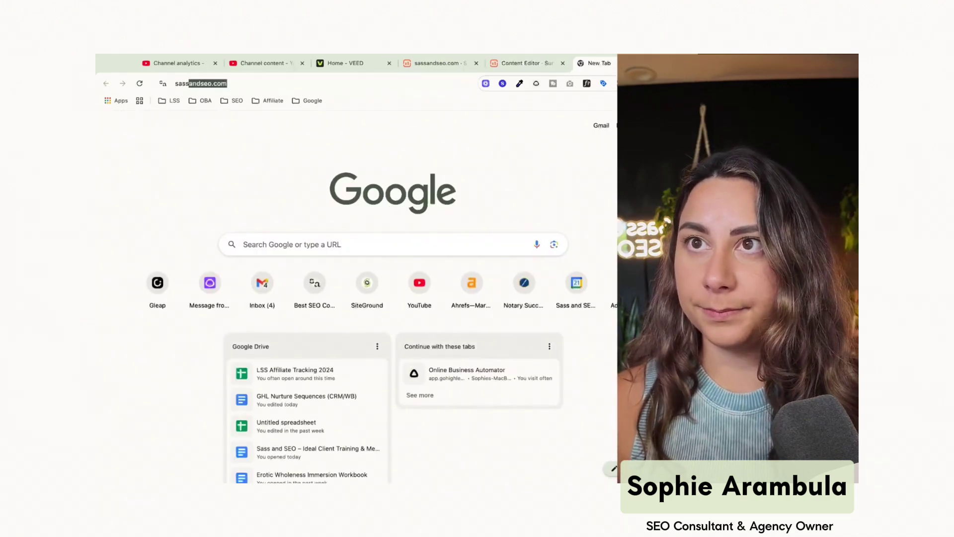
pyautogui.press('Return')
pyautogui.click(516, 64)
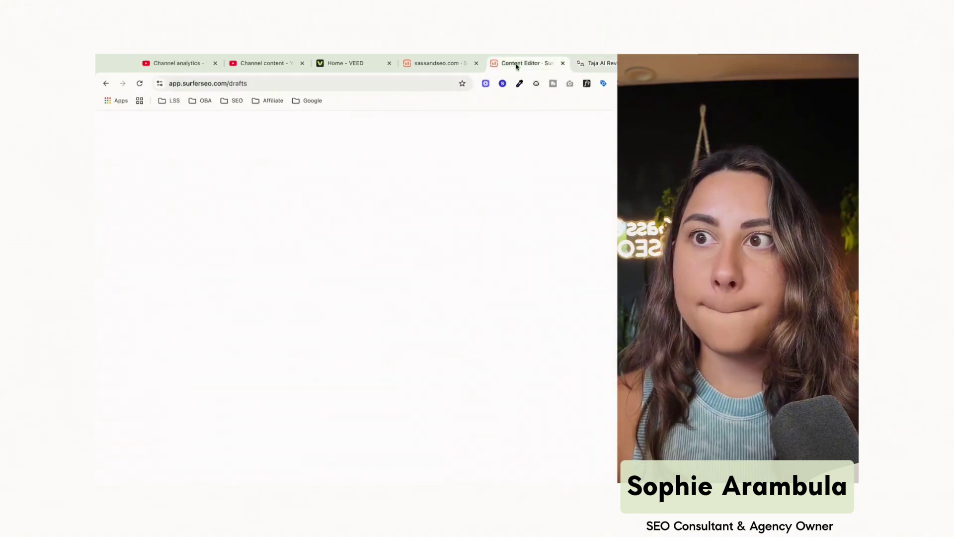
pyautogui.write('https://sassandseo.com/taja-ai-review/')
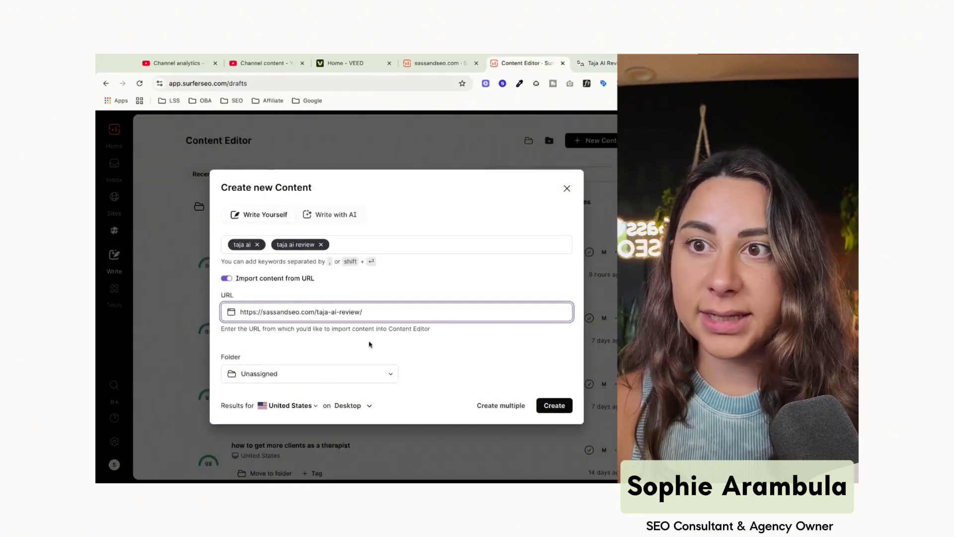
pyautogui.click(556, 405)
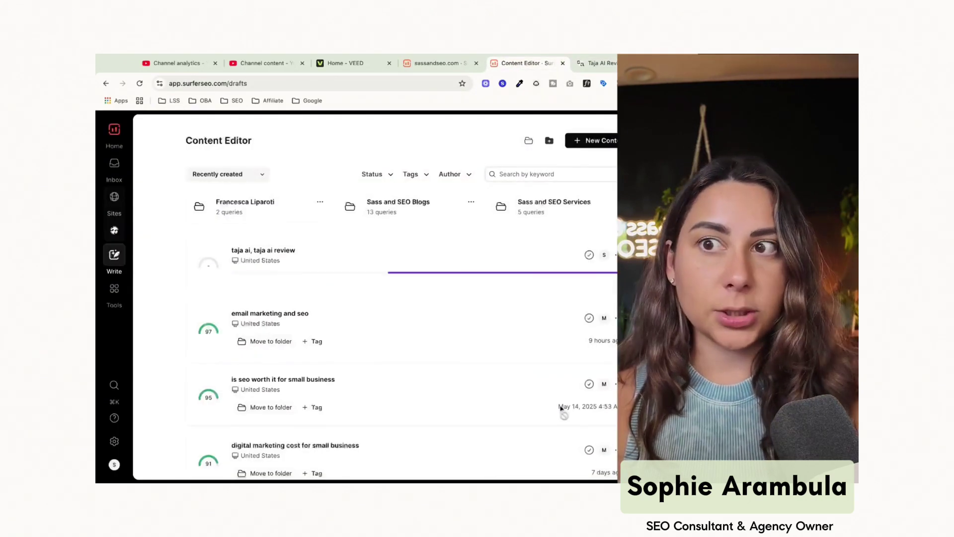